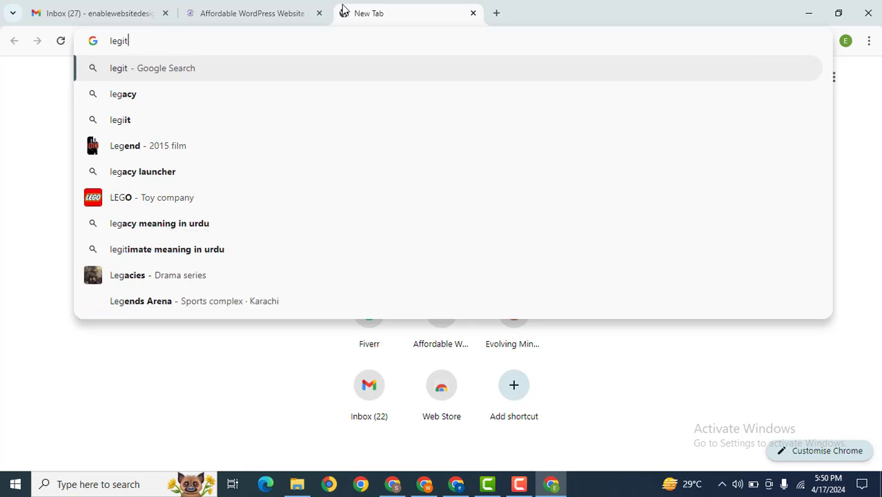
# Step: Search Google for 'legitt' and open the Legiit Marketplace result in a new tab
pyautogui.press('Return')
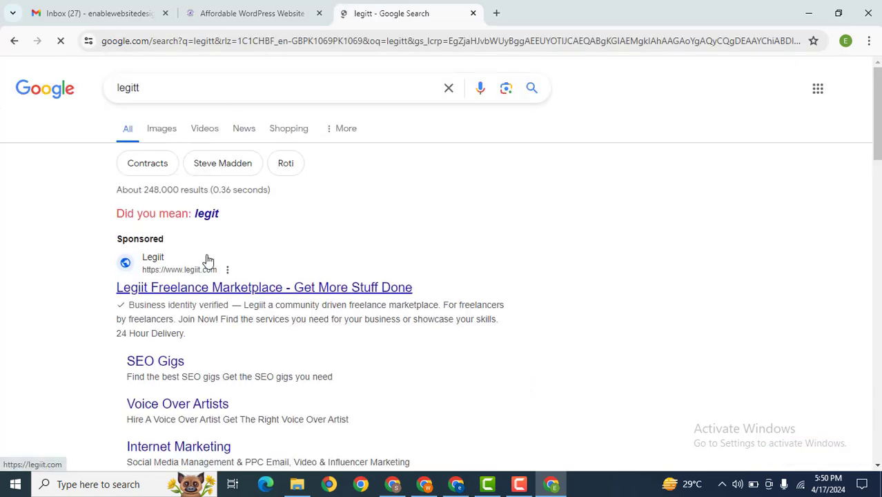
pyautogui.scroll(-2, 877, 151)
pyautogui.scroll(-2, 877, 151)
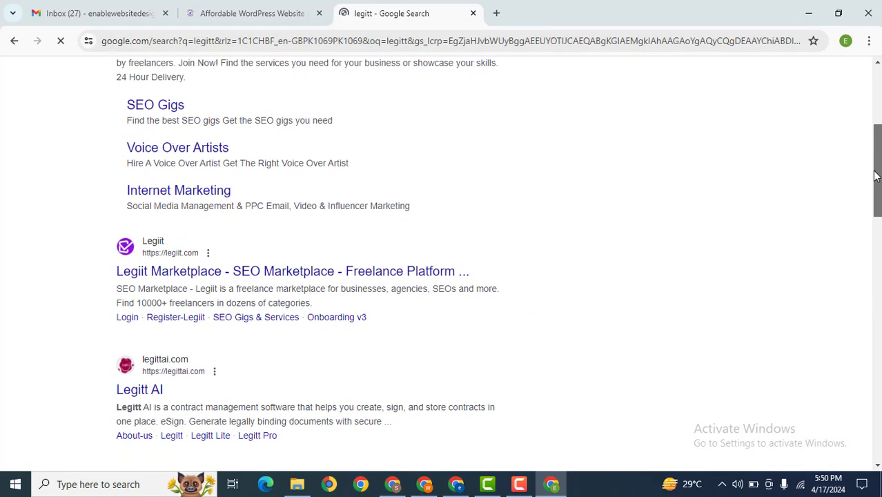
pyautogui.middleClick(371, 270)
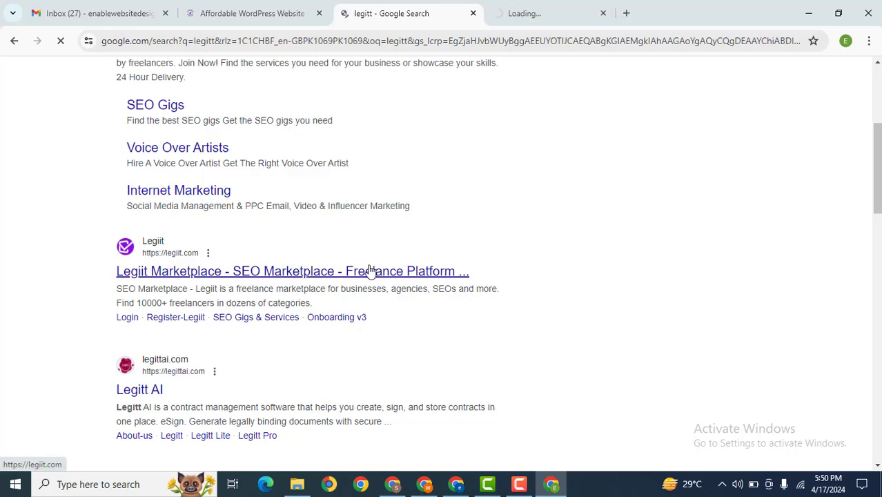
# Step: Browse Legiit's SEO, Graphics & Design and Ai Services menus, then open SEO › Backlinks in a new tab
pyautogui.click(537, 7)
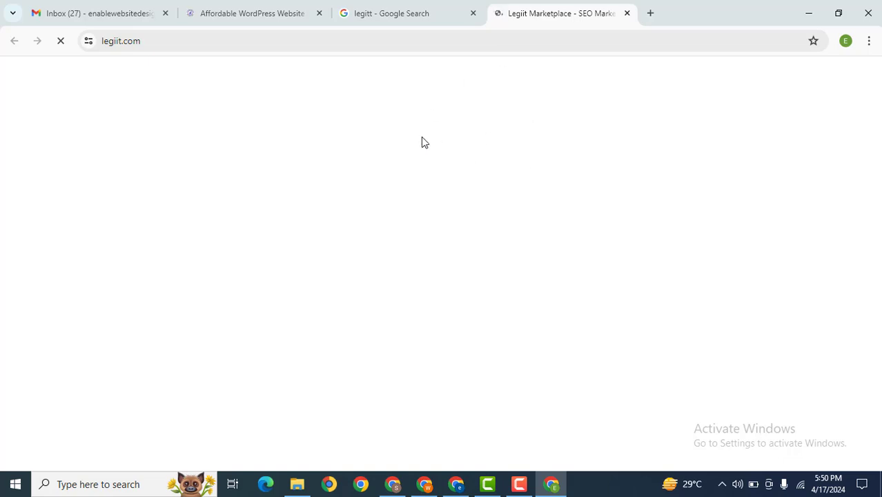
pyautogui.click(333, 45)
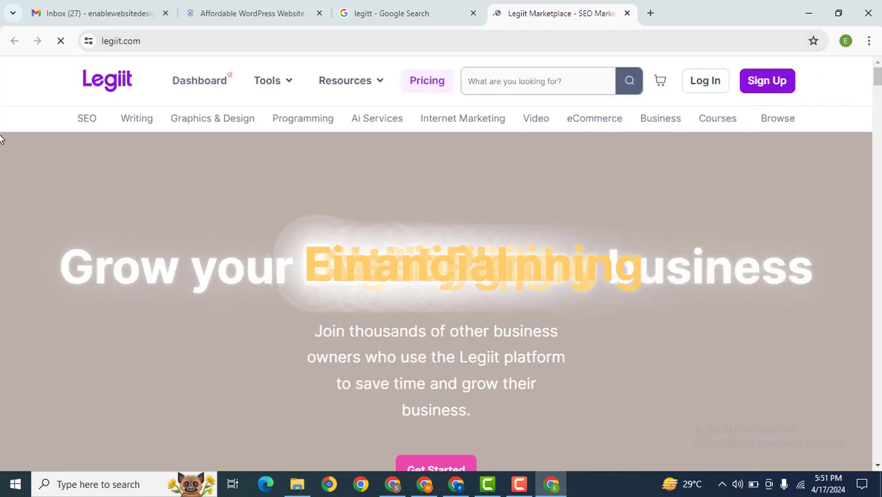
pyautogui.moveTo(89, 128)
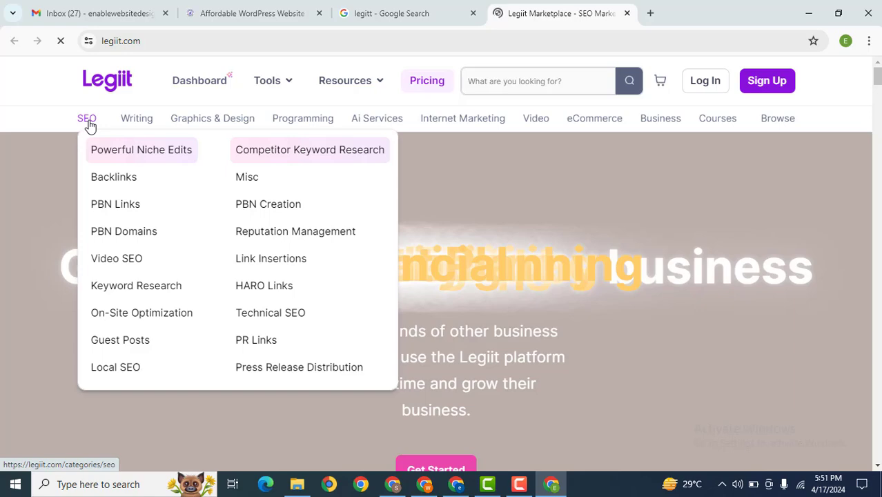
pyautogui.moveTo(218, 122)
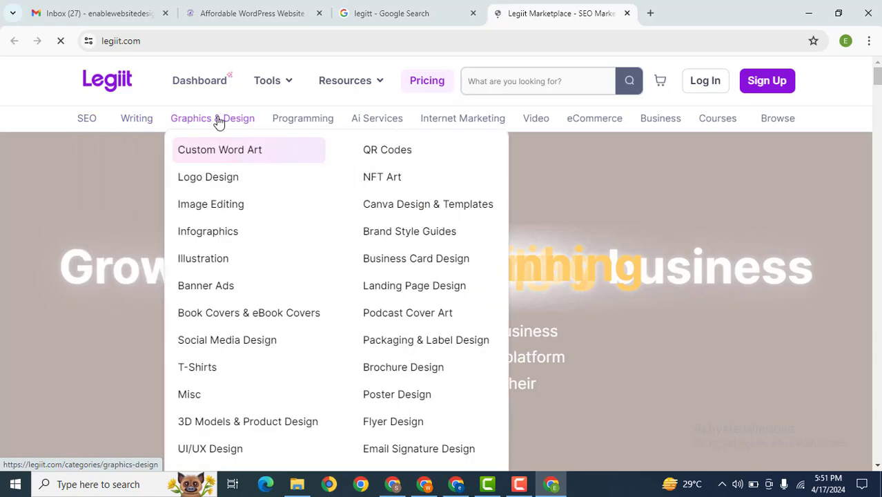
pyautogui.moveTo(377, 115)
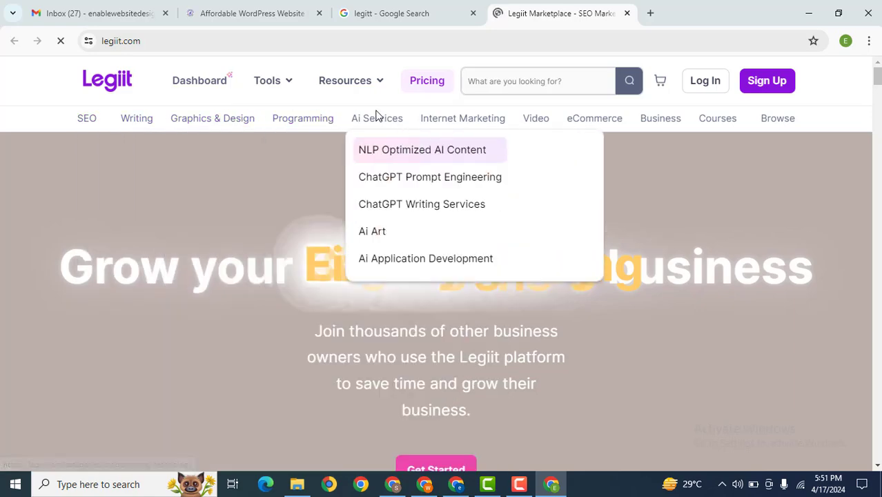
pyautogui.moveTo(494, 122)
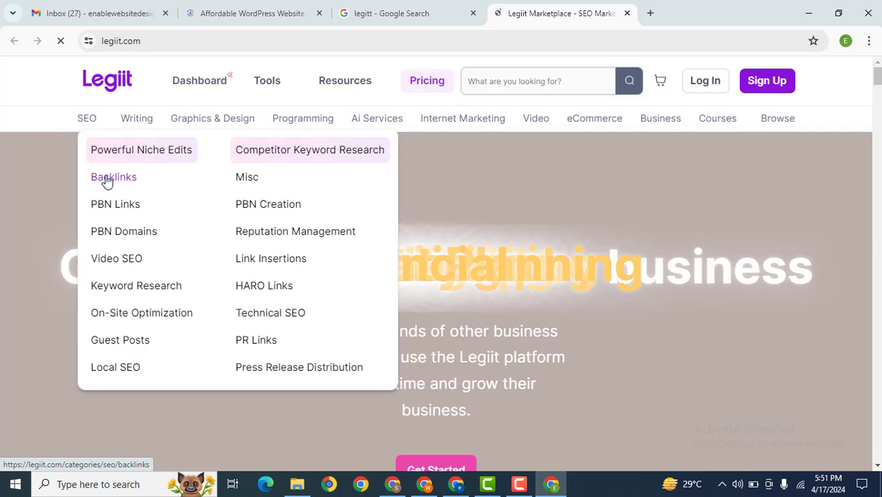
pyautogui.middleClick(104, 178)
pyautogui.click(685, 4)
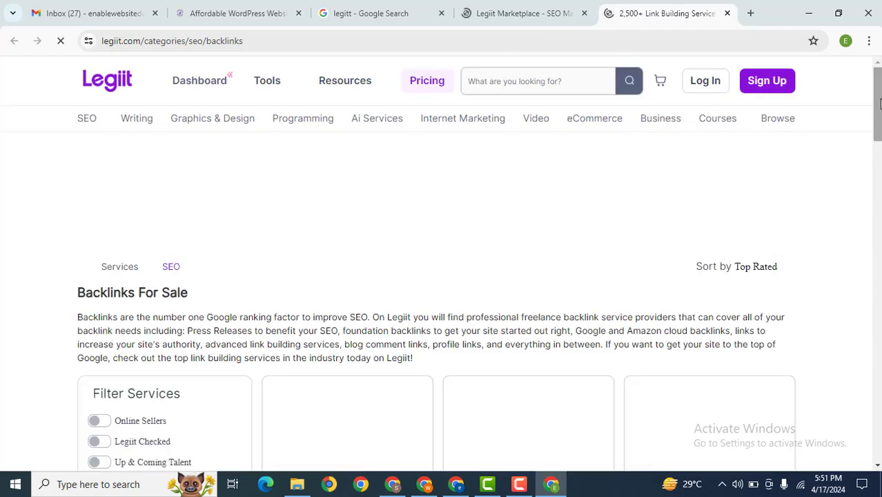
# Step: Open the '10 NICHE EDITS ON GENUINE BLOGS SITES' listing from Backlinks For Sale in its own tab
pyautogui.scroll(-4, 442, 296)
pyautogui.scroll(2, 442, 296)
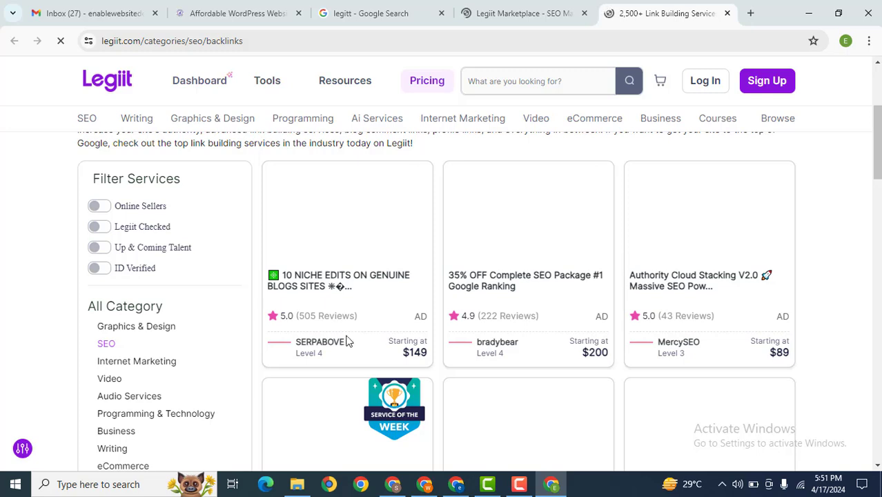
pyautogui.middleClick(350, 281)
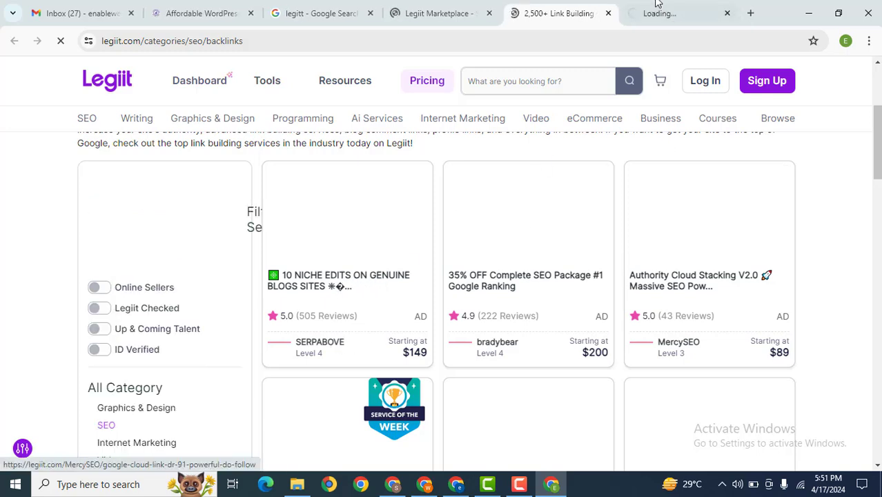
pyautogui.click(665, 5)
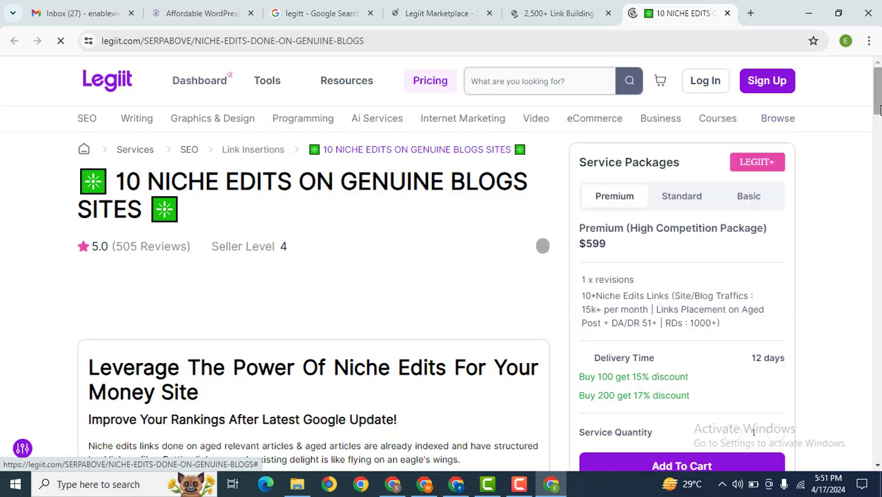
# Step: Show the listing's Standard package ($349, 11-day delivery) and return to the top of the page
pyautogui.scroll(-1, 879, 107)
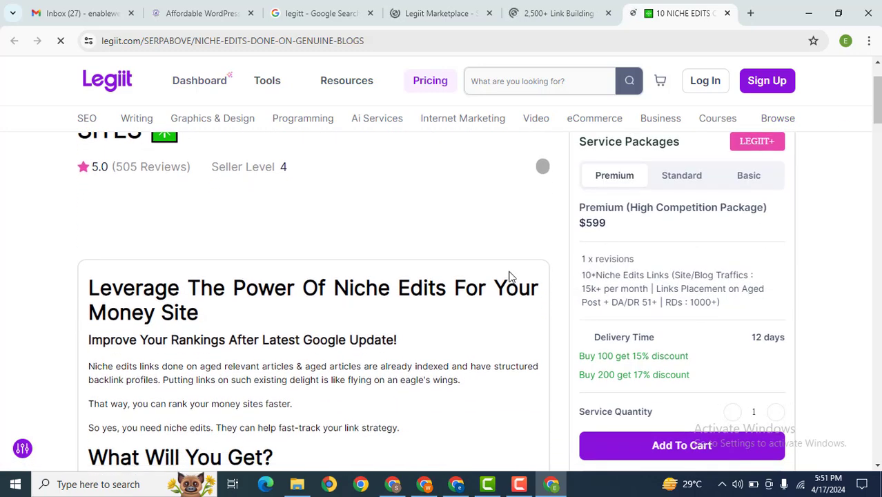
pyautogui.click(667, 183)
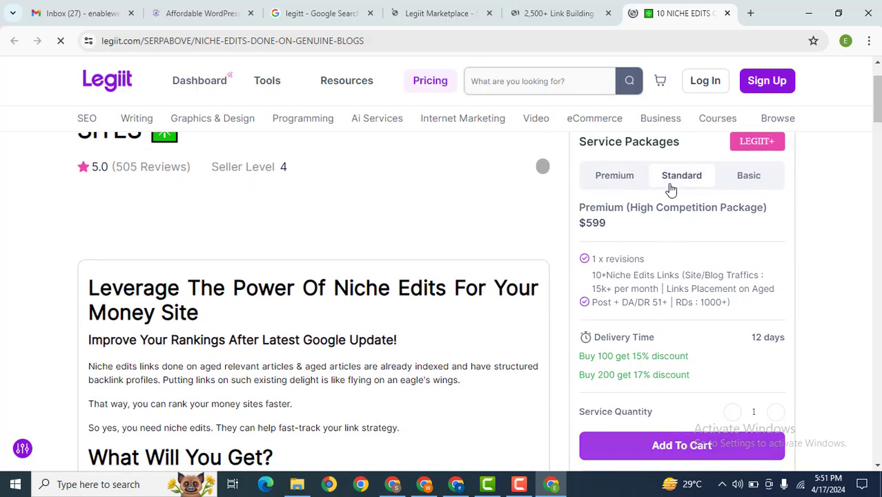
pyautogui.scroll(1, 875, 93)
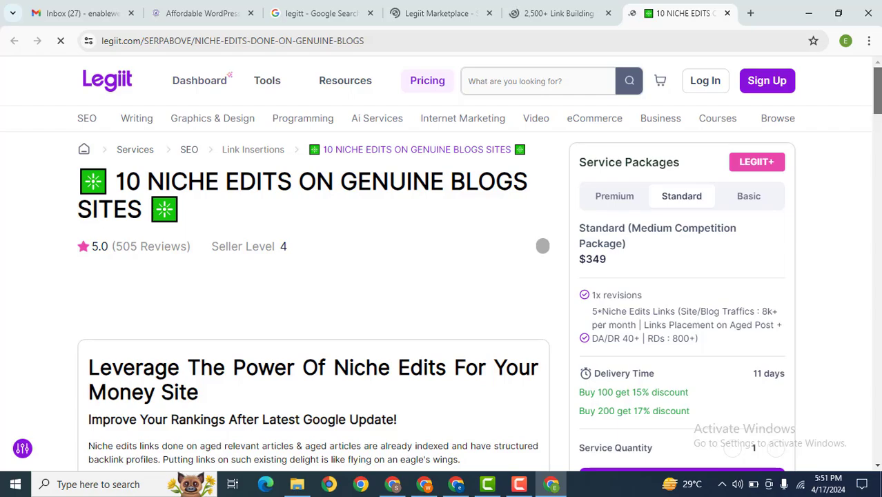
pyautogui.scroll(-8, 877, 89)
pyautogui.scroll(-15, 876, 89)
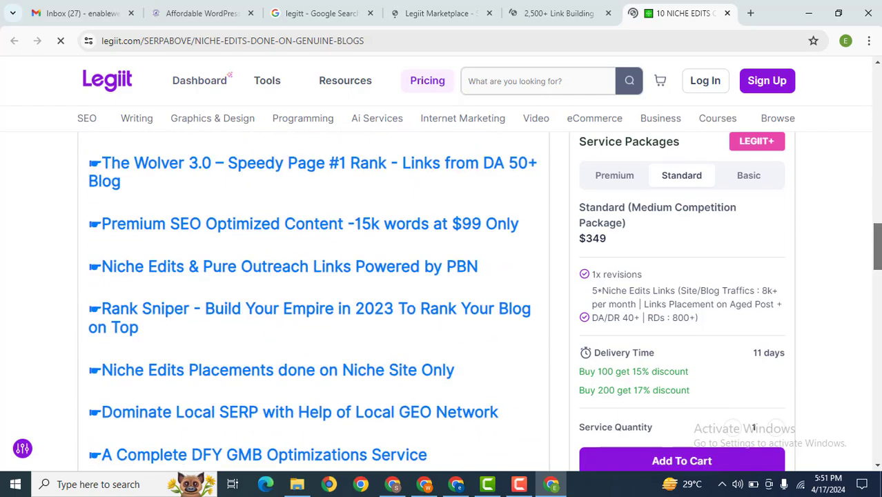
pyautogui.press('Home')
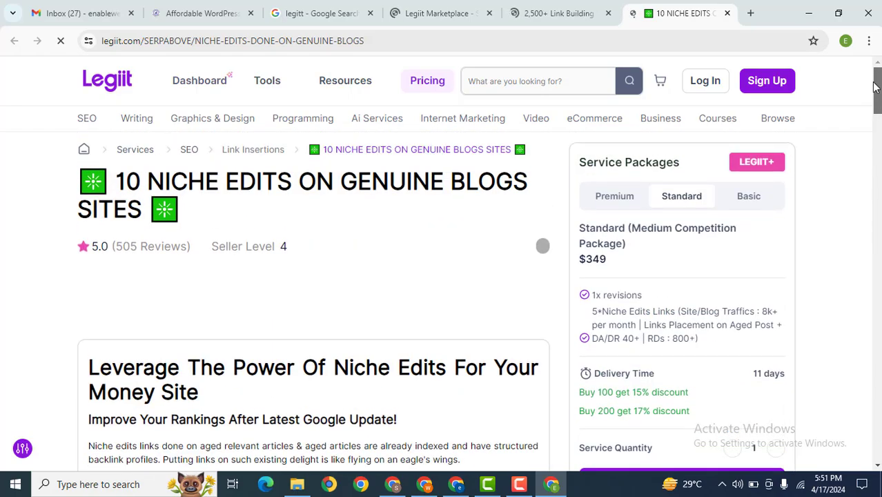
# Step: Open Legiit's Sign Up page in a new tab from the Backlinks category page
pyautogui.click(524, 6)
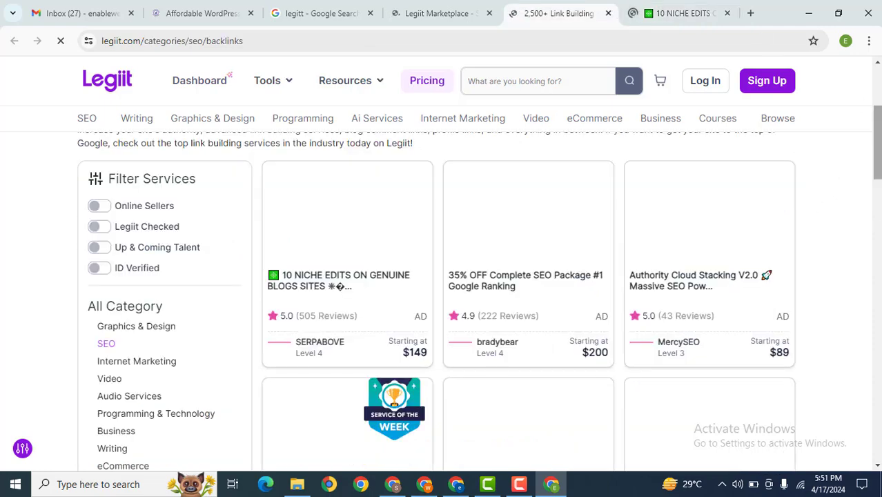
pyautogui.scroll(2, 878, 141)
pyautogui.scroll(-7, 878, 141)
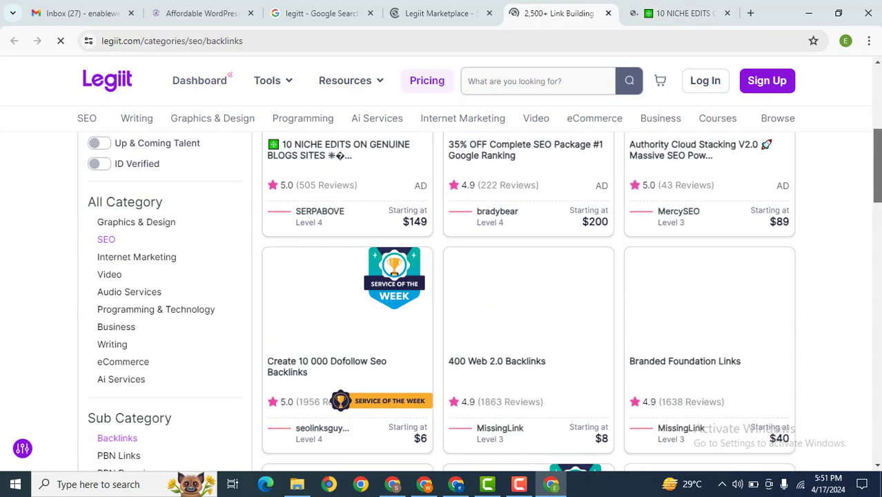
pyautogui.scroll(8, 879, 83)
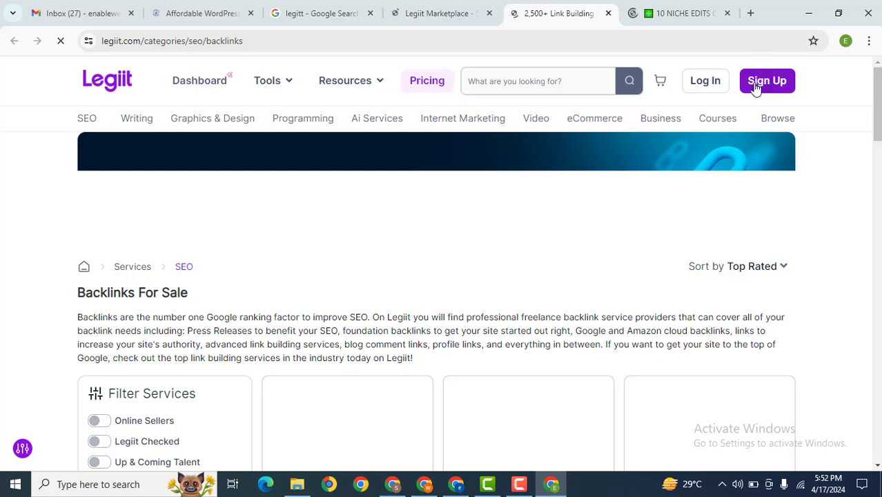
pyautogui.rightClick(758, 83)
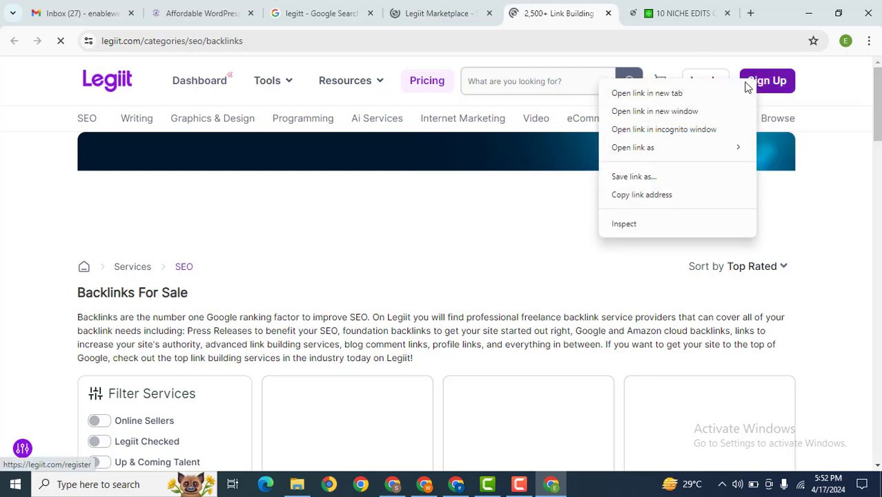
pyautogui.click(624, 90)
pyautogui.click(679, 8)
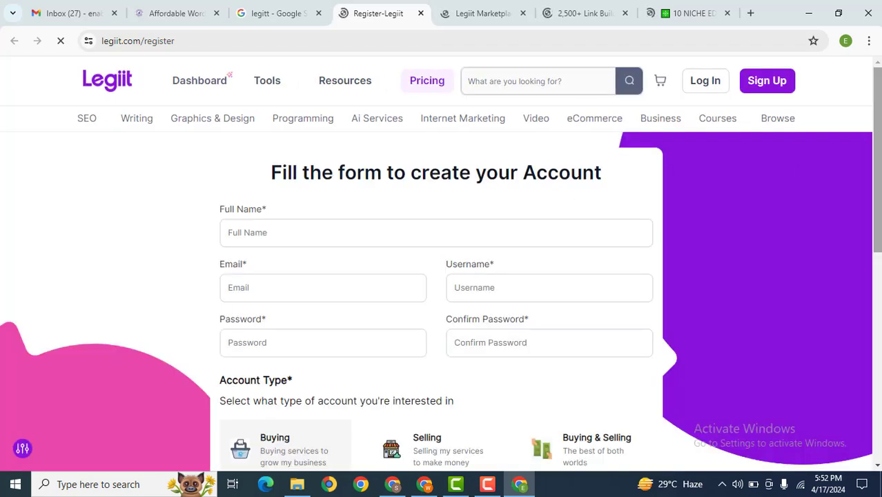
# Step: Enter the full name in capitals, paste the e-mail address and type a username
pyautogui.moveTo(873, 132)
pyautogui.mouseDown()
pyautogui.moveTo(873, 199)
pyautogui.moveTo(873, 143)
pyautogui.mouseUp()
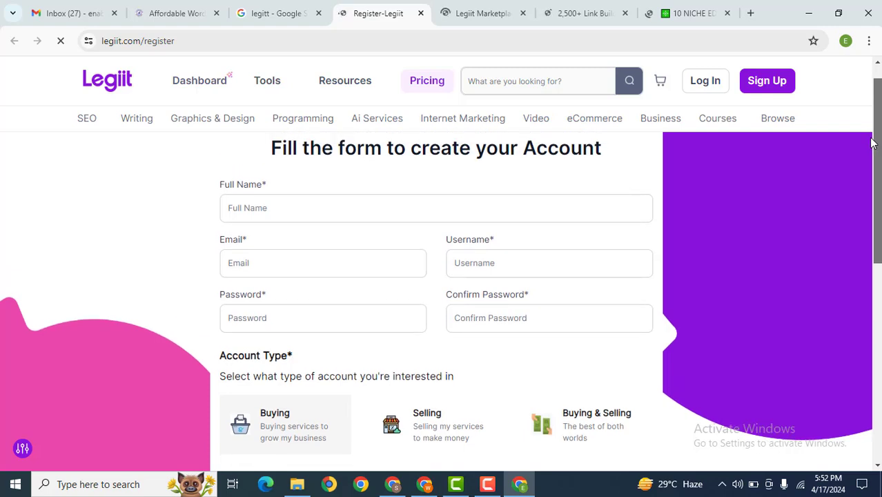
pyautogui.click(231, 207)
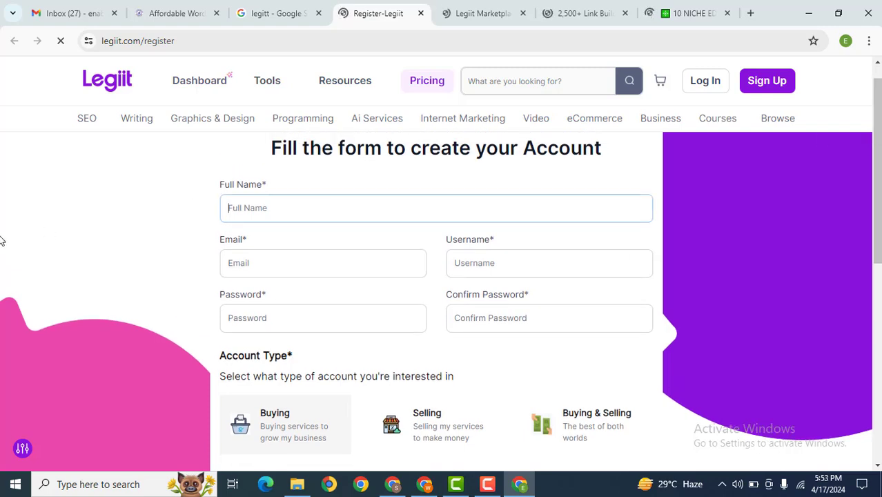
pyautogui.press('capslock')
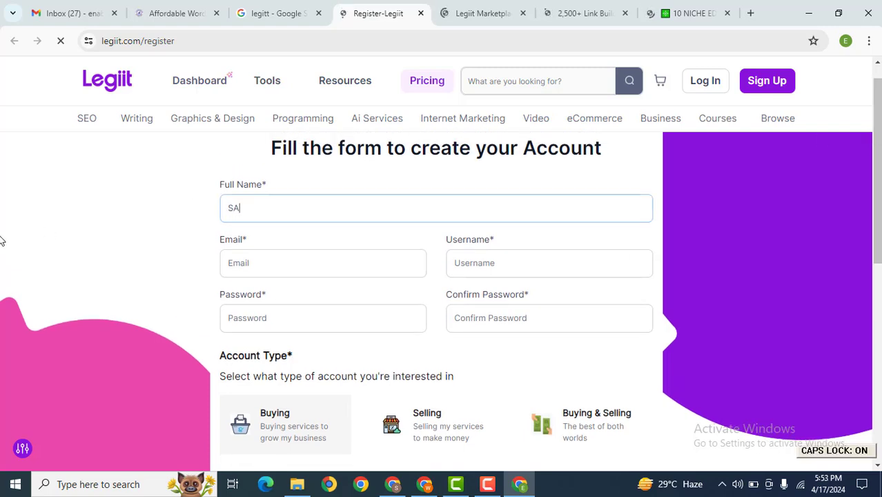
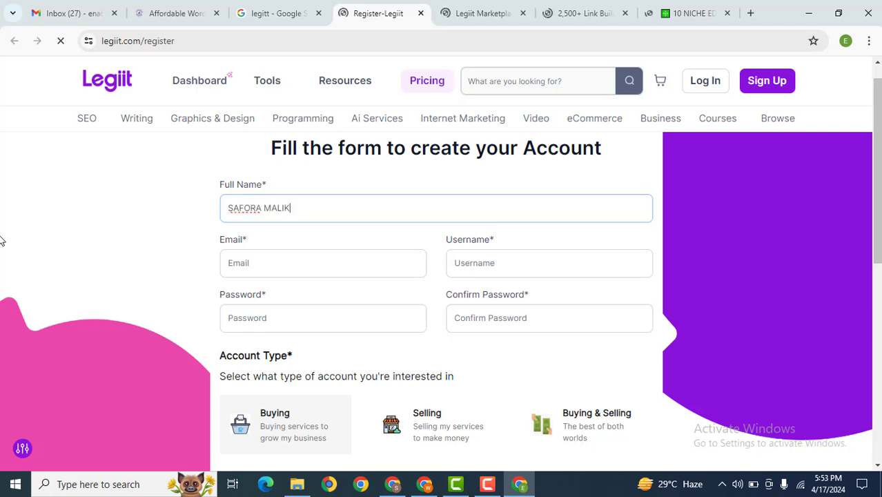
pyautogui.press('Tab')
pyautogui.press('capslock')
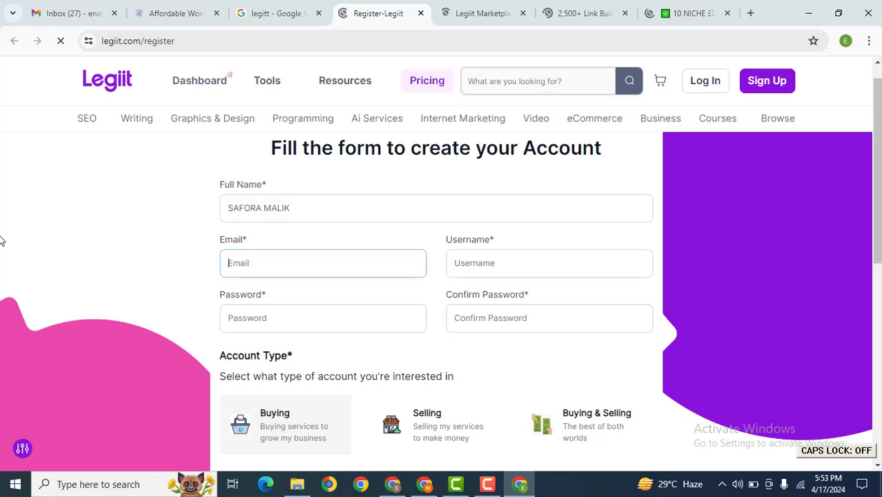
pyautogui.hotkey('ctrl', 'v')
pyautogui.press('Tab')
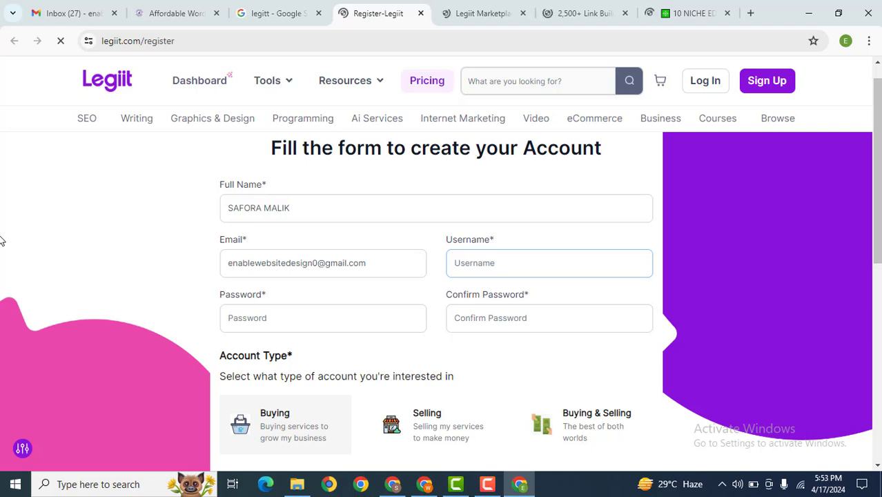
pyautogui.write('shop')
pyautogui.write('ifyexpertdev')
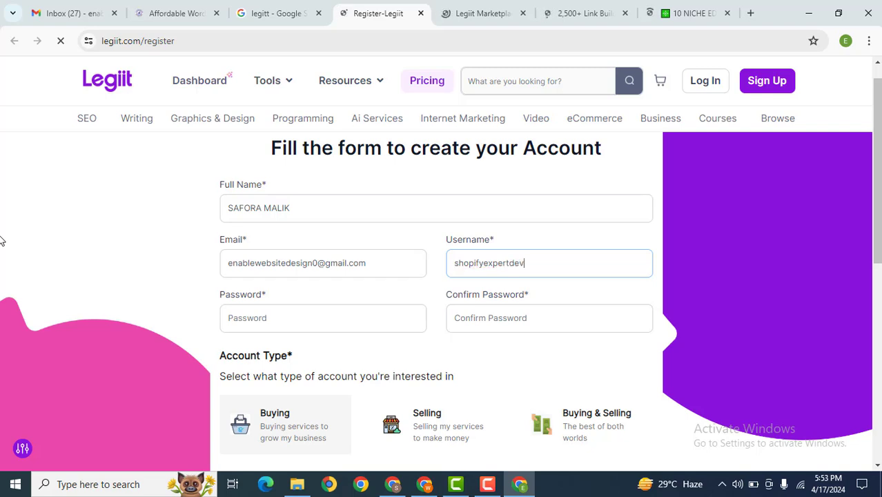
pyautogui.write('loper')
# Step: Type the account password and fill in the password confirmation field
pyautogui.click(255, 327)
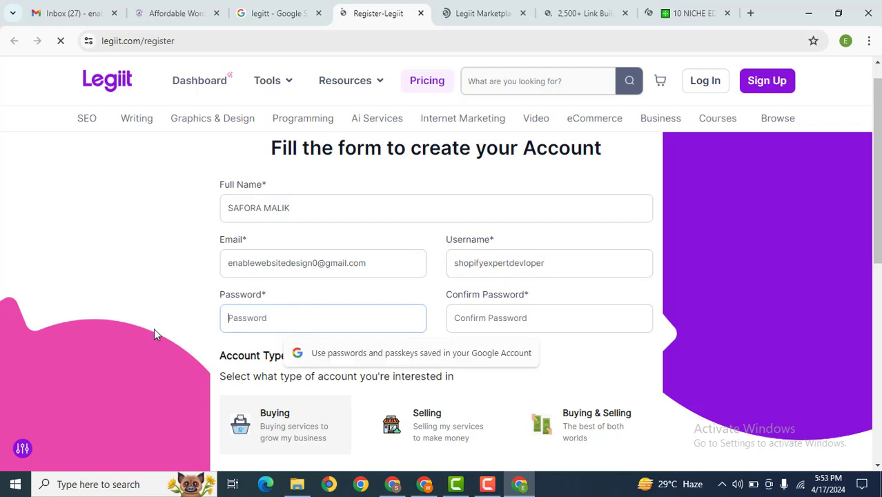
pyautogui.press('capslock')
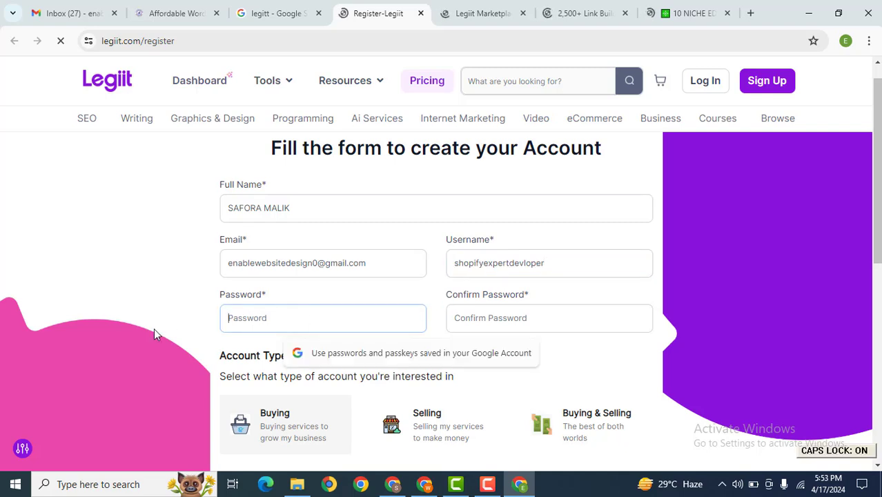
pyautogui.press('capslock')
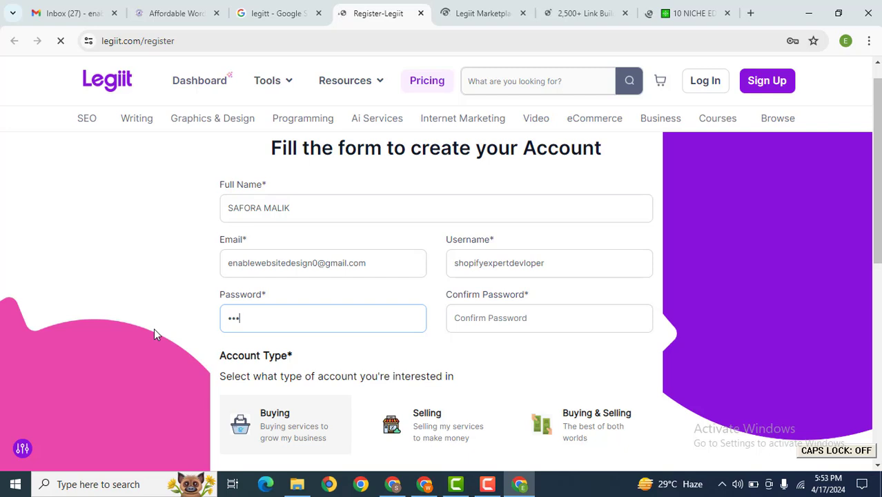
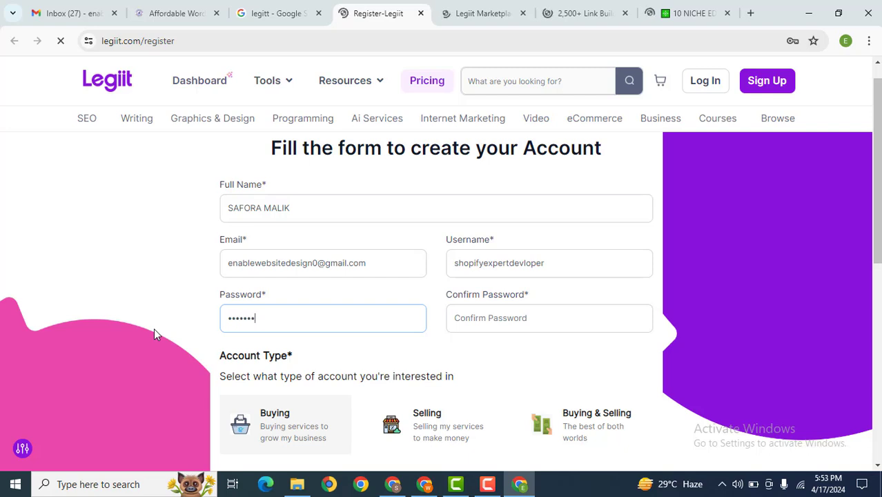
pyautogui.press('capslock')
pyautogui.press('capslock')
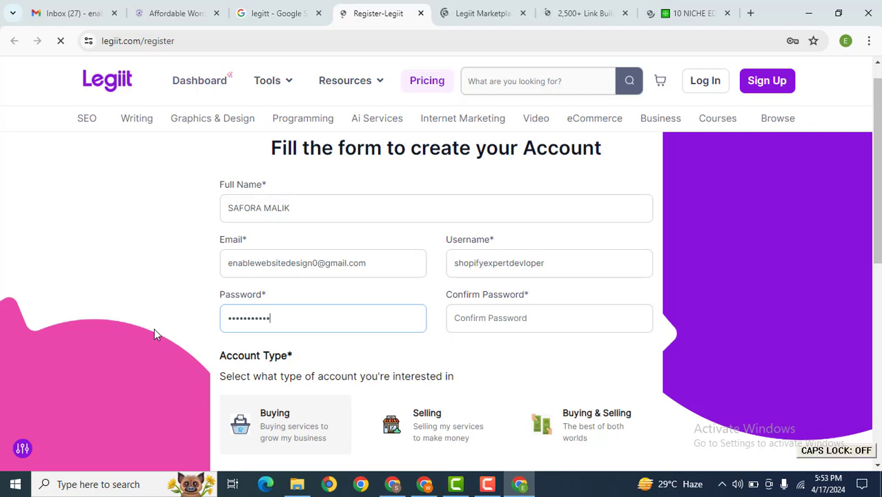
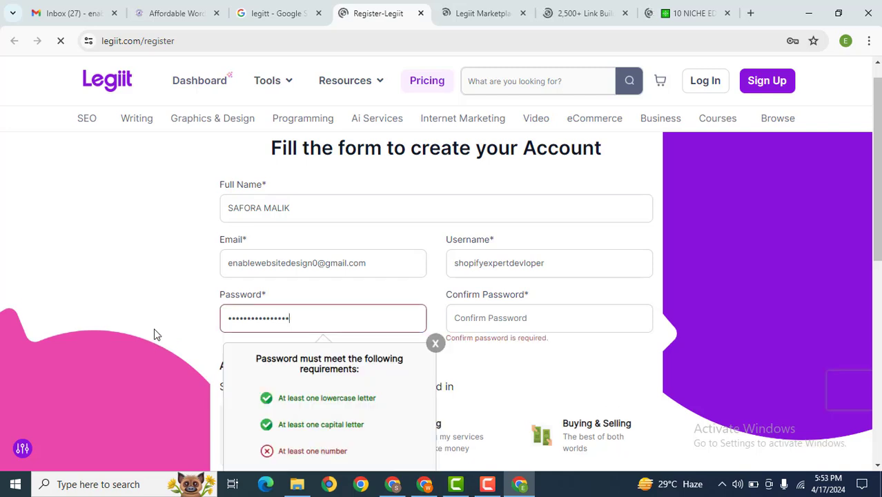
pyautogui.press('Tab')
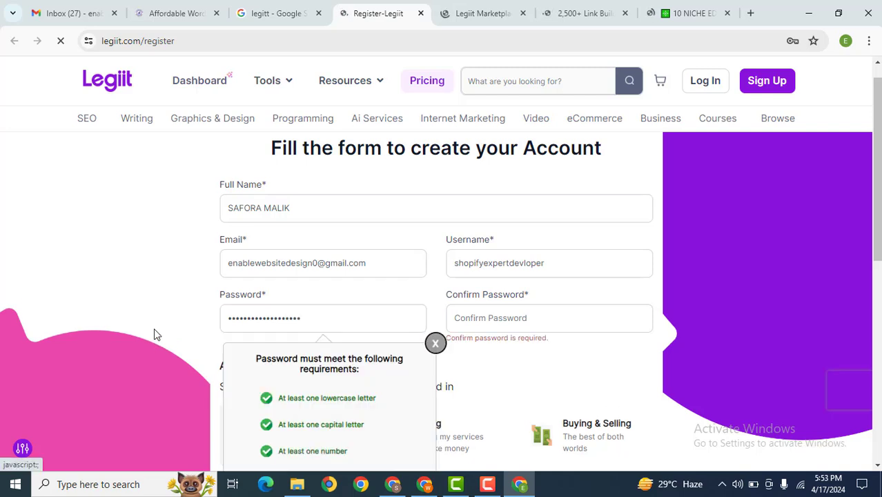
pyautogui.click(479, 319)
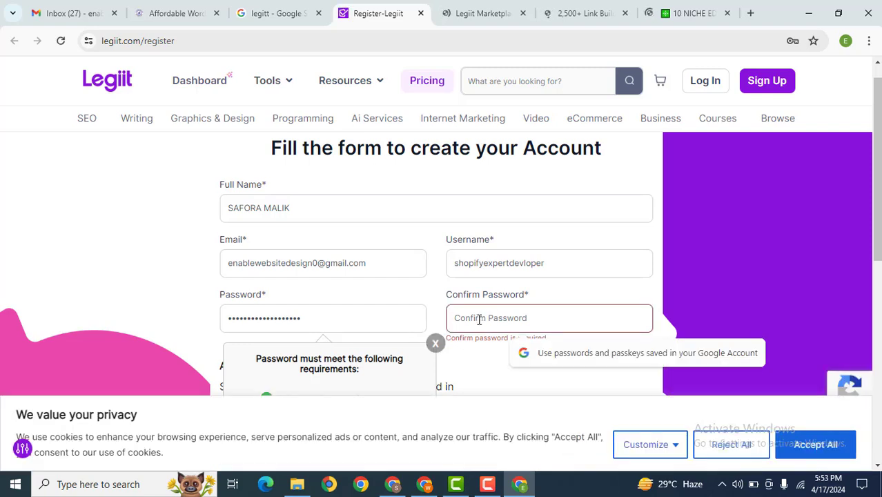
pyautogui.press('capslock')
pyautogui.press('capslock')
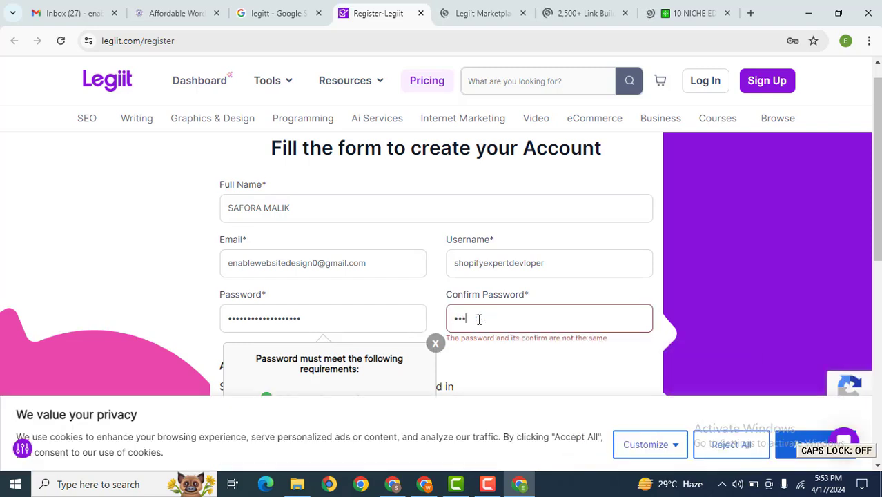
pyautogui.press('capslock')
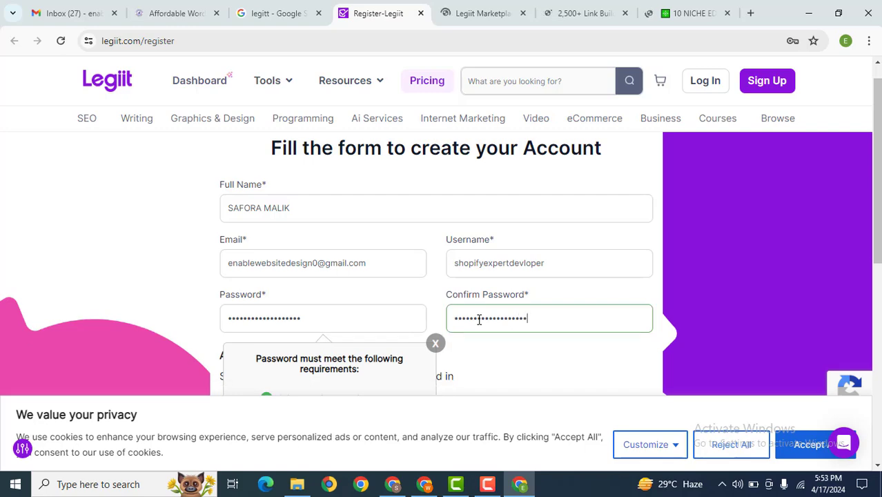
pyautogui.click(74, 13)
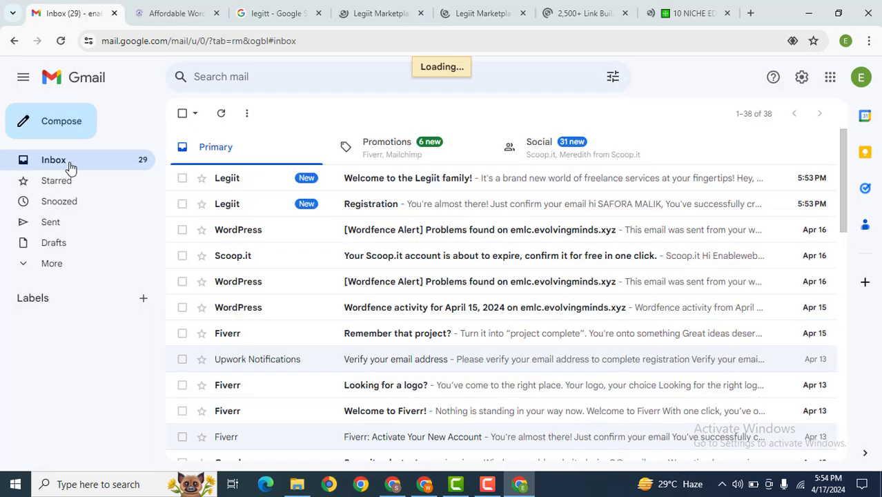
# Step: Activate the new Legiit account from the Gmail Registration email, then return to Legiit
pyautogui.click(441, 215)
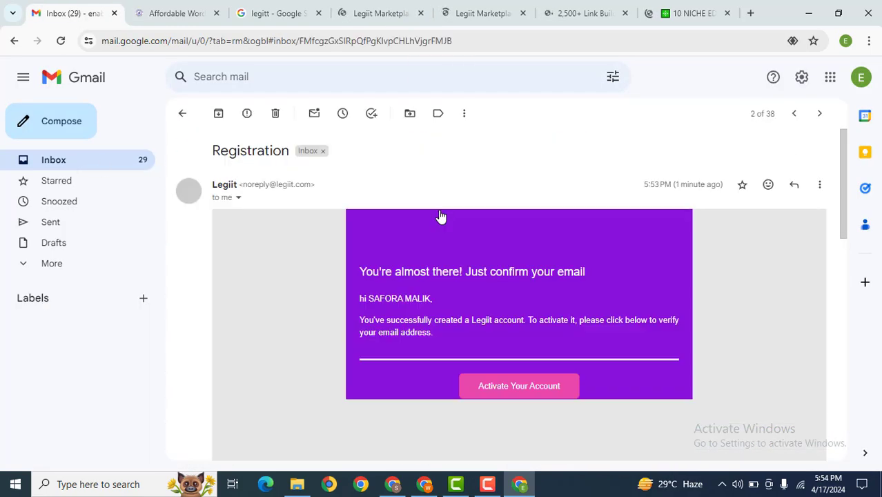
pyautogui.click(520, 439)
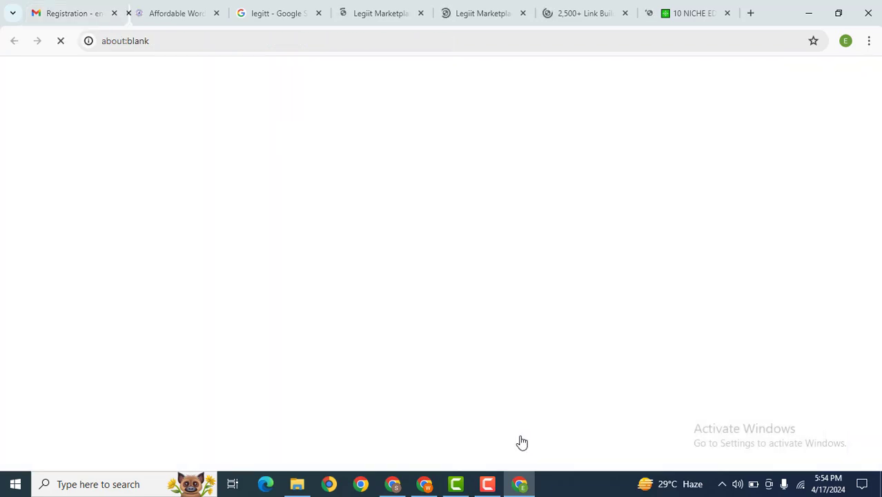
pyautogui.click(62, 8)
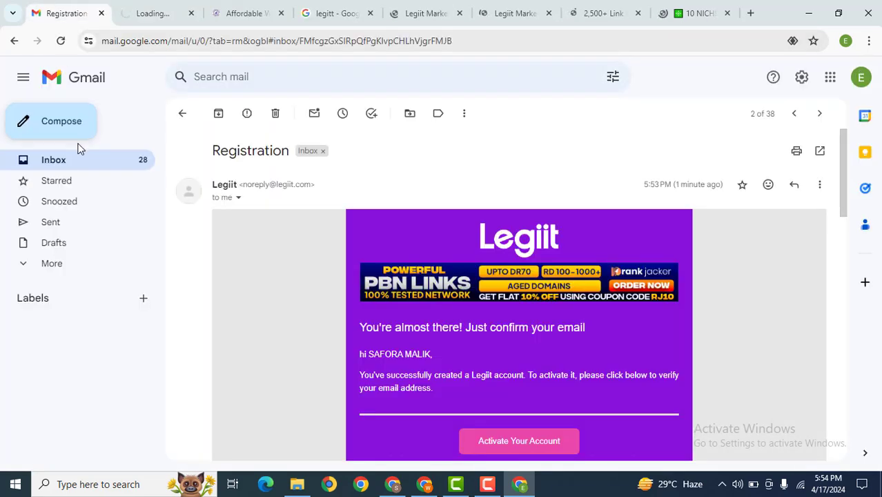
pyautogui.click(69, 163)
pyautogui.click(150, 8)
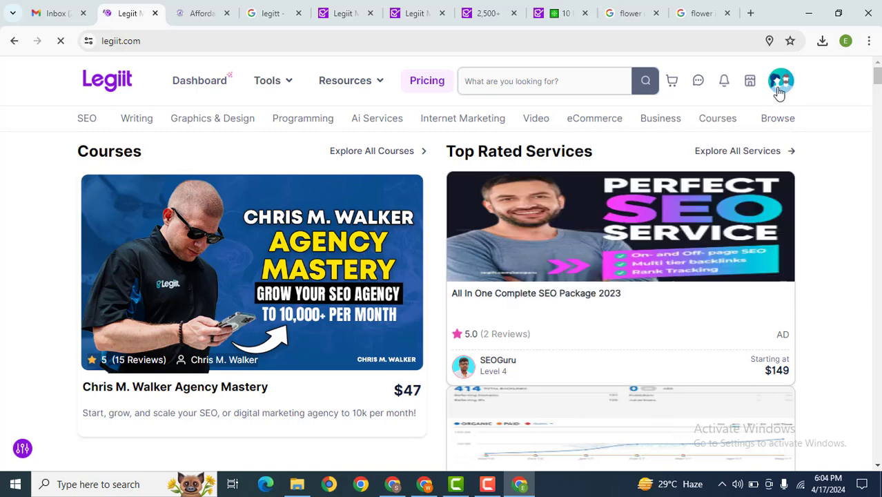
# Step: Start the seller setup and read through the profile-update notice
pyautogui.moveTo(750, 85)
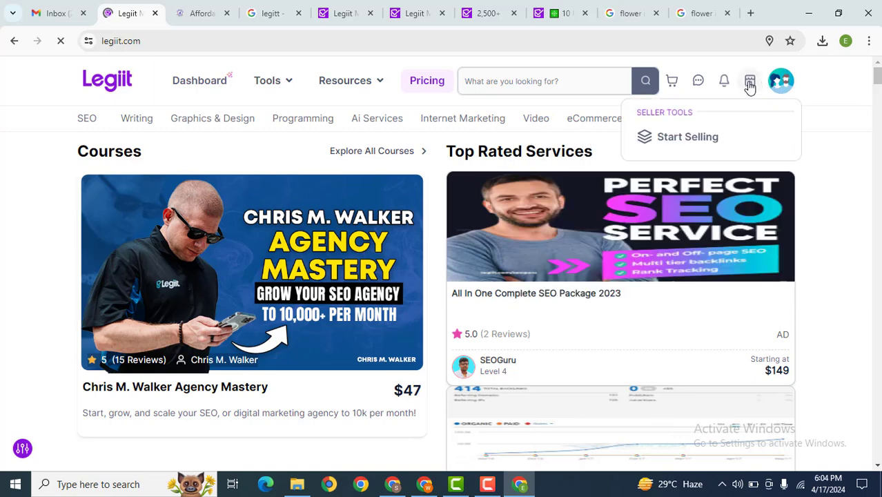
pyautogui.click(690, 137)
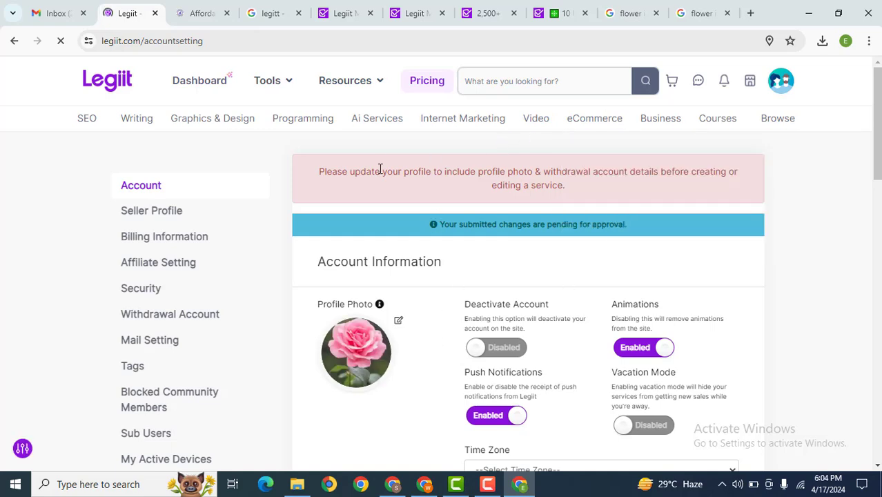
pyautogui.moveTo(380, 169); pyautogui.dragTo(489, 168)
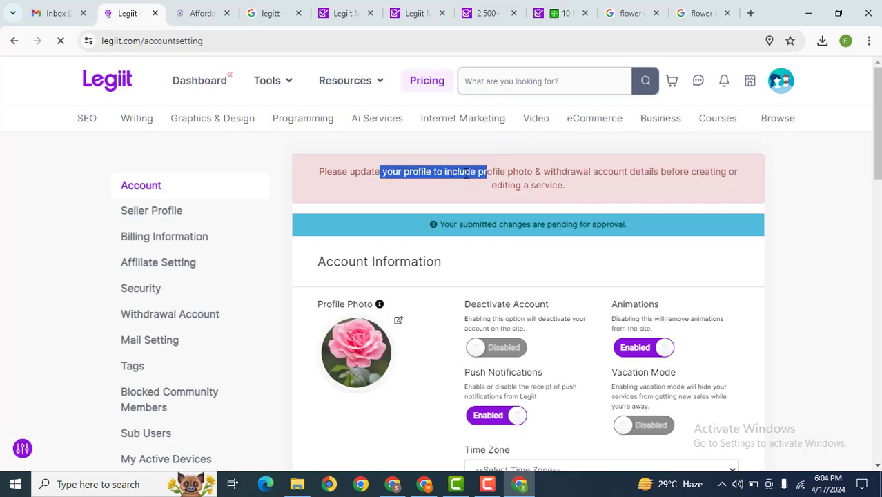
pyautogui.click(466, 174)
pyautogui.scroll(-1, 876, 156)
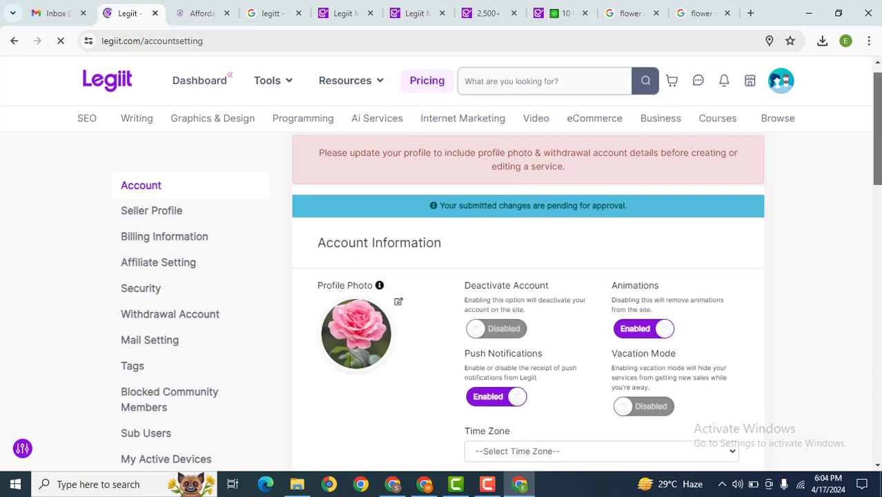
pyautogui.scroll(-2, 481, 276)
pyautogui.scroll(1, 482, 275)
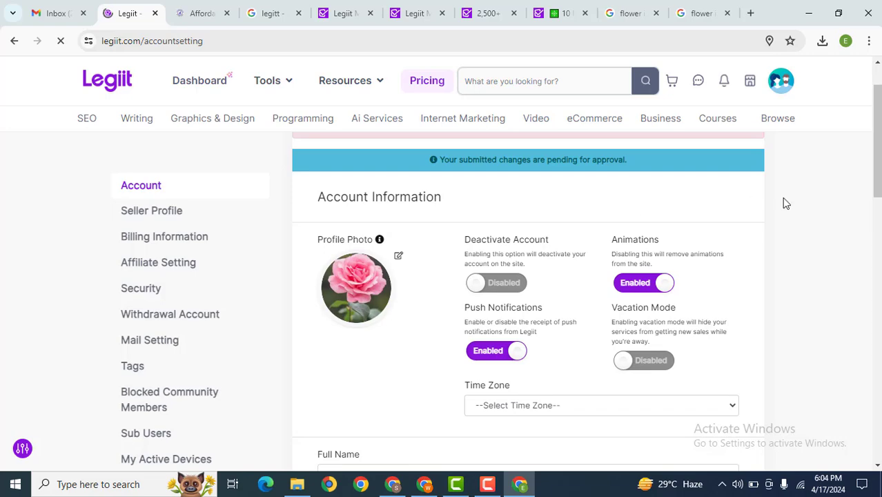
# Step: Look through the Seller Profile settings, then move to the other Legiit browser window
pyautogui.click(141, 214)
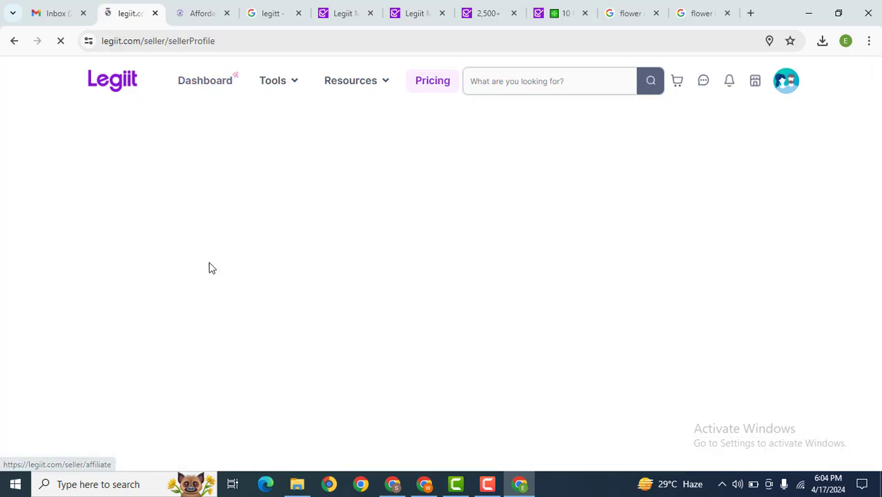
pyautogui.scroll(-1, 679, 236)
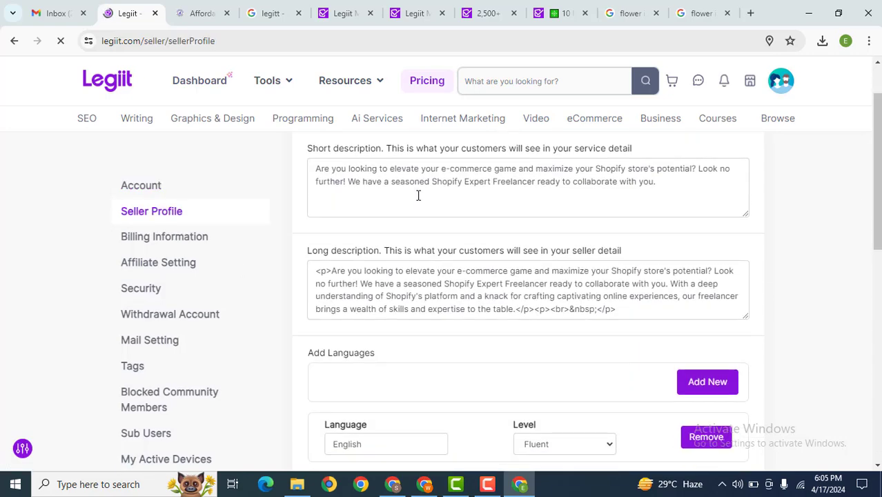
pyautogui.moveTo(517, 169); pyautogui.dragTo(626, 181)
pyautogui.click(755, 211)
pyautogui.scroll(-2, 436, 301)
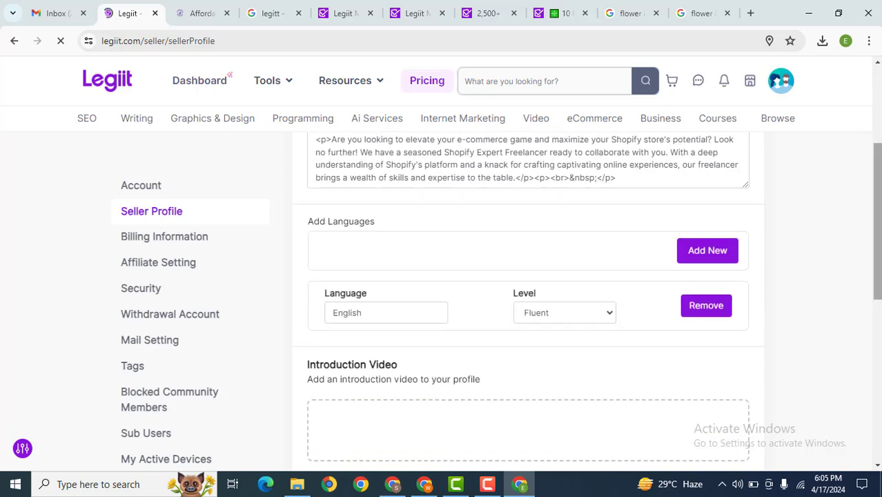
pyautogui.moveTo(876, 240); pyautogui.dragTo(880, 287)
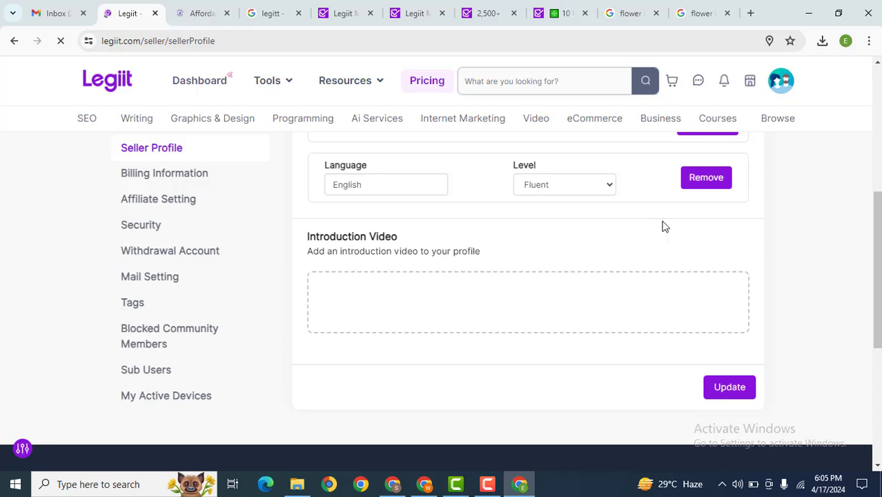
pyautogui.scroll(1, 663, 227)
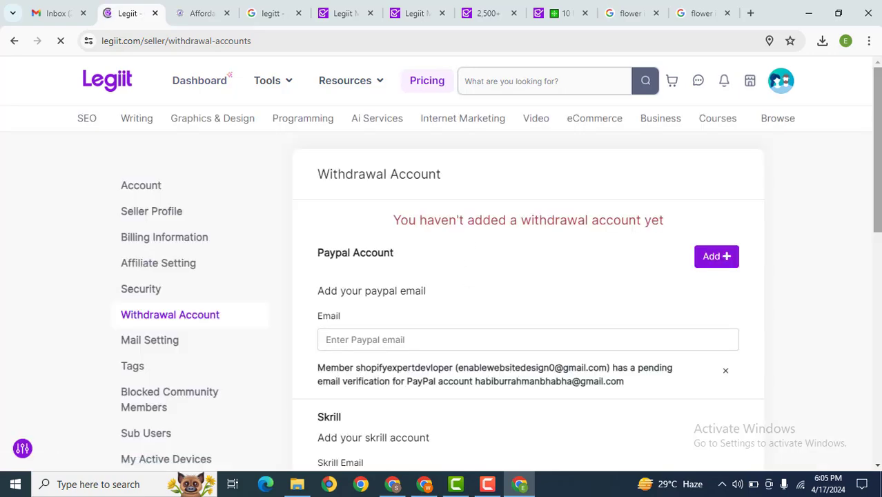
pyautogui.moveTo(876, 156); pyautogui.dragTo(876, 287)
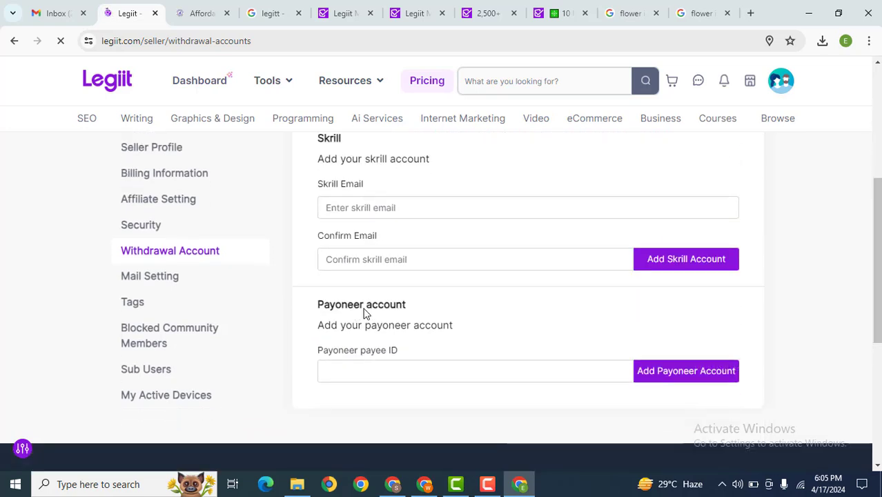
pyautogui.moveTo(876, 288); pyautogui.dragTo(863, 162)
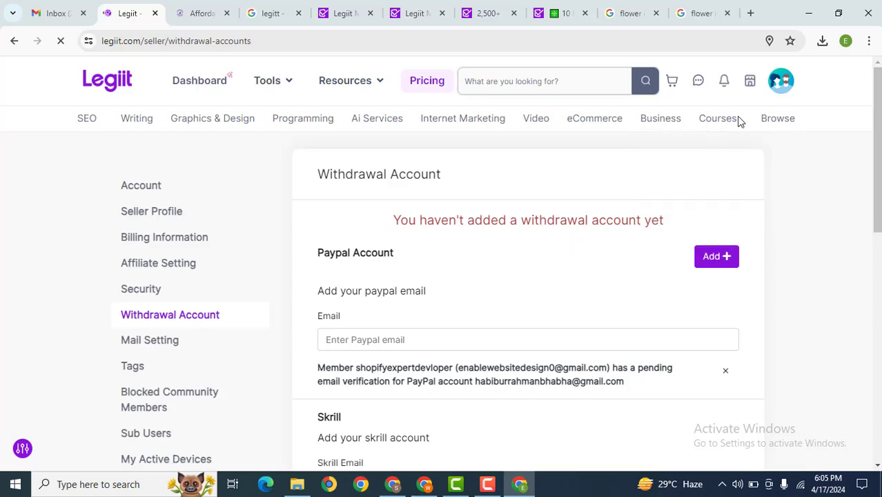
pyautogui.click(399, 480)
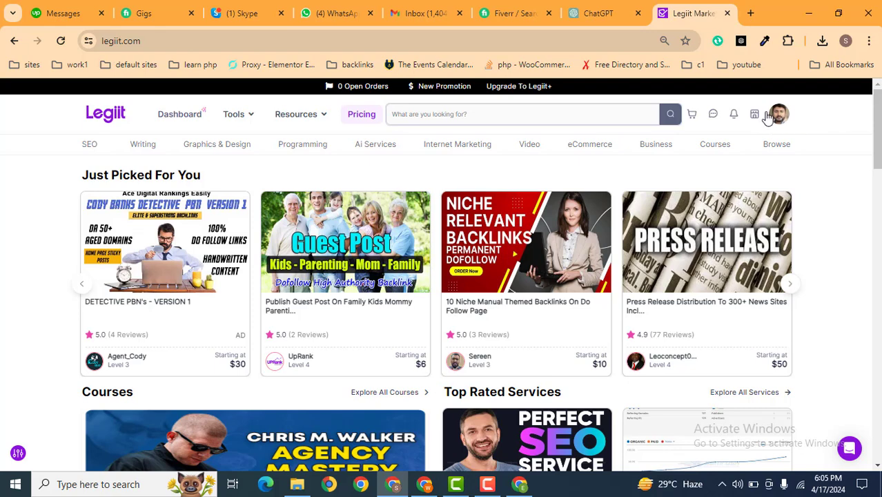
# Step: Create a new service and title it 'Shopify Store Design'
pyautogui.moveTo(760, 119)
pyautogui.click(721, 185)
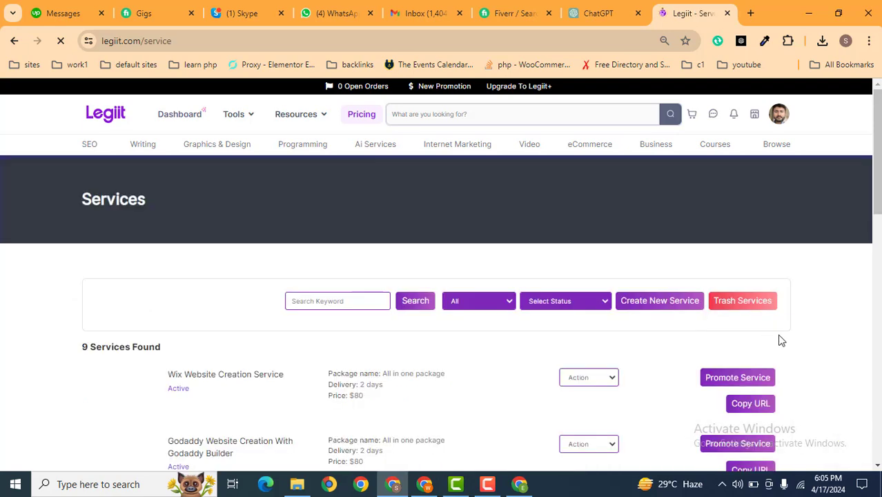
pyautogui.click(661, 302)
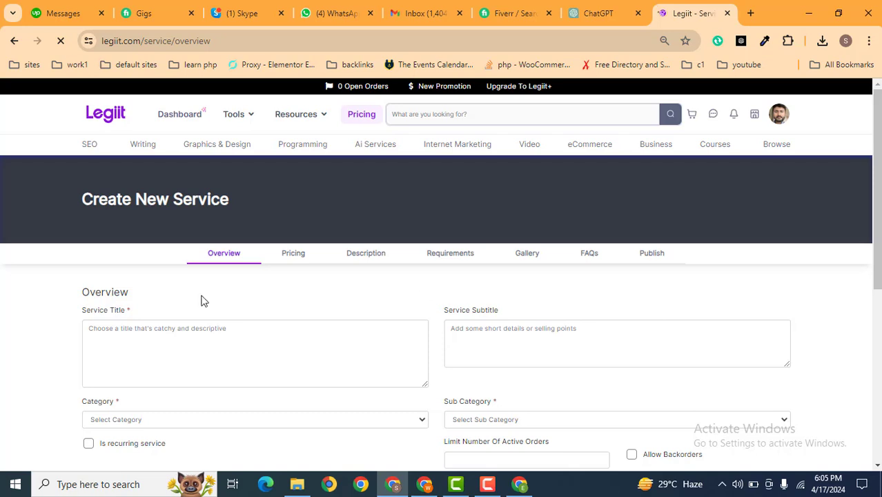
pyautogui.click(173, 359)
pyautogui.press('capslock')
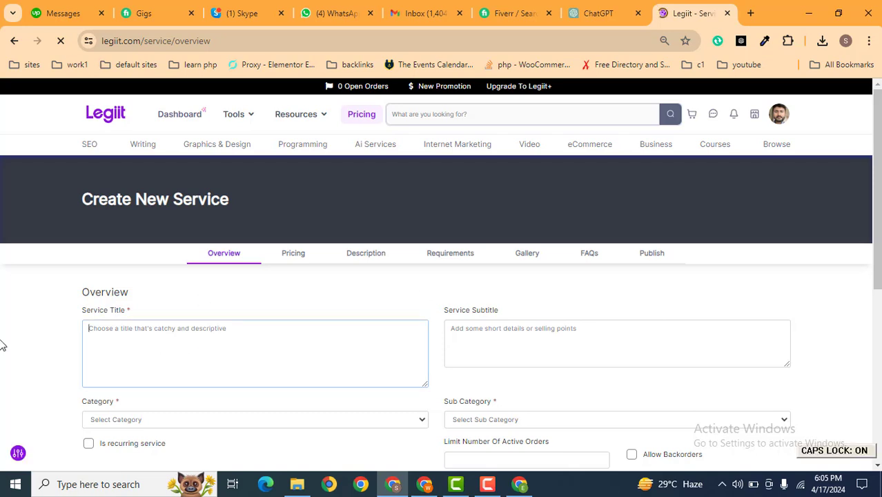
pyautogui.write('Shopify')
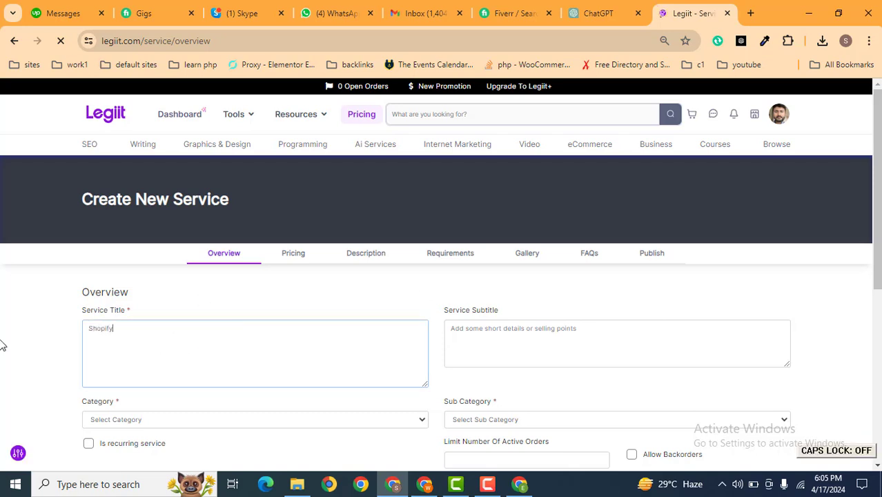
pyautogui.press('capslock')
pyautogui.write('Store')
pyautogui.press('capslock')
pyautogui.write('Design')
# Step: Add a subtitle beginning 'I will create Shopify Store D'
pyautogui.press('Tab')
pyautogui.write('I')
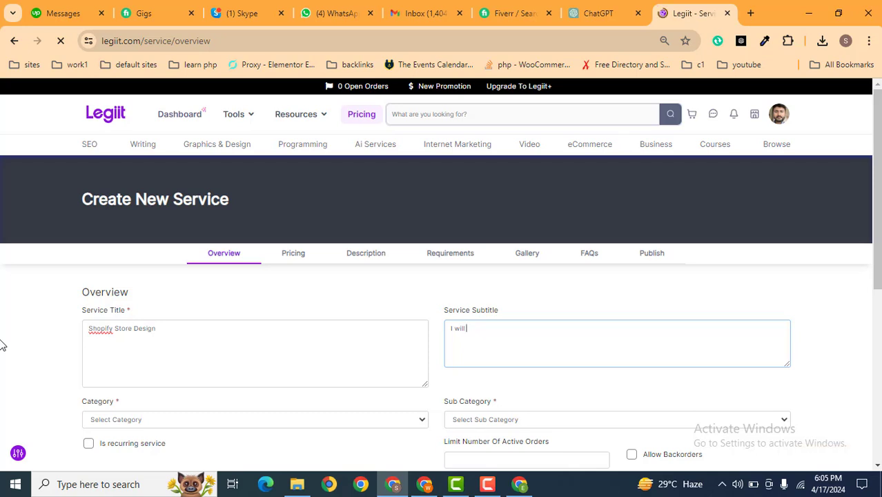
pyautogui.write('will c')
pyautogui.press('capslock')
pyautogui.write('R')
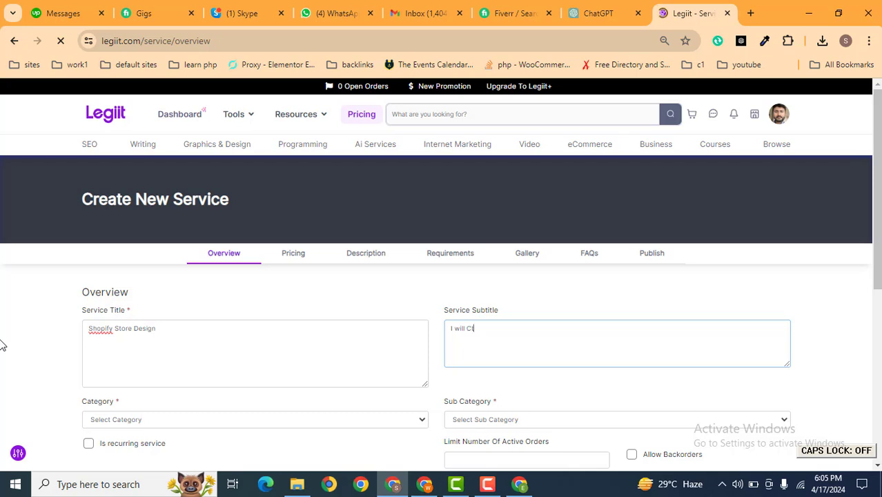
pyautogui.press('BackSpace')
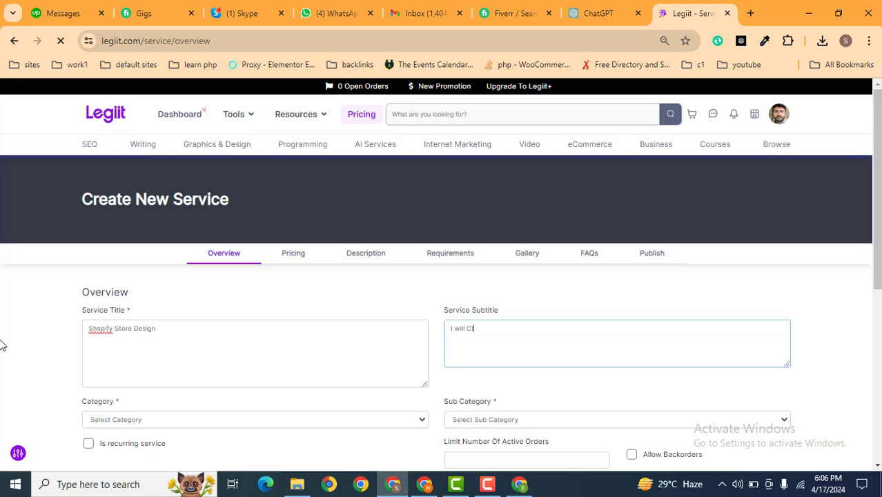
pyautogui.write('eate')
pyautogui.press('capslock')
pyautogui.write('Sh')
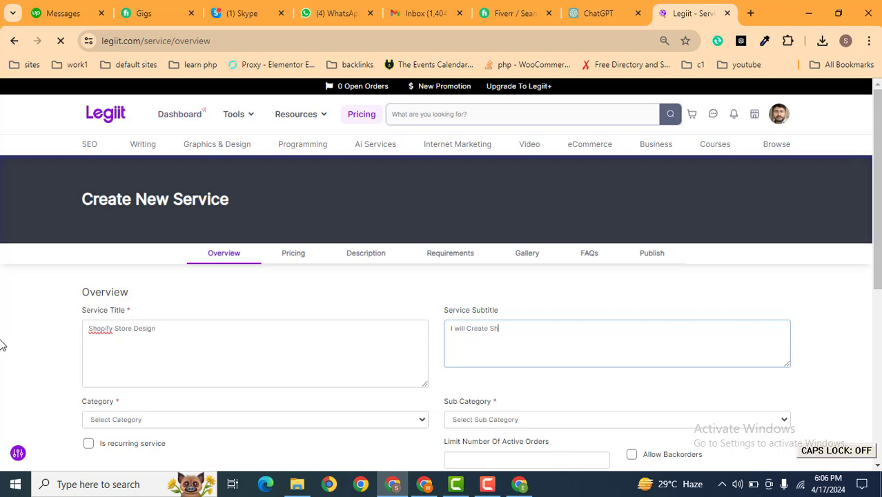
pyautogui.write('opify')
pyautogui.press('capslock')
pyautogui.write('Store Design')
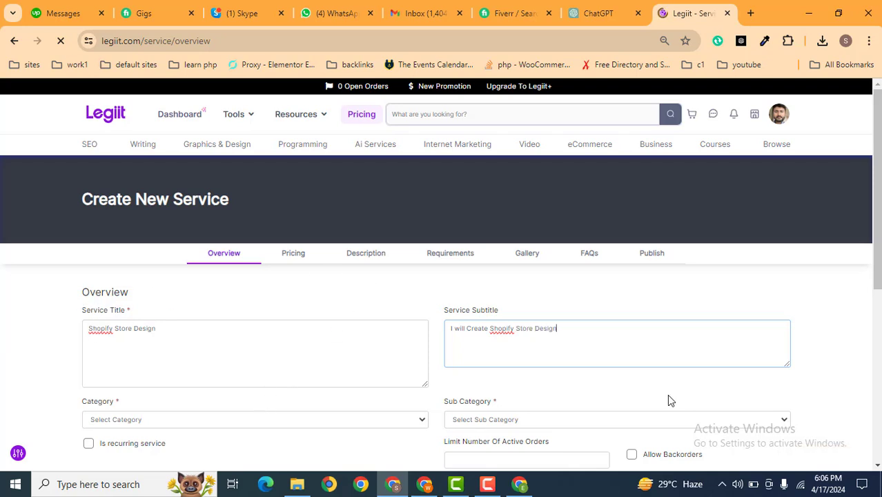
# Step: Choose category Programming & Technology › Web Development and save the overview
pyautogui.scroll(-2, 856, 221)
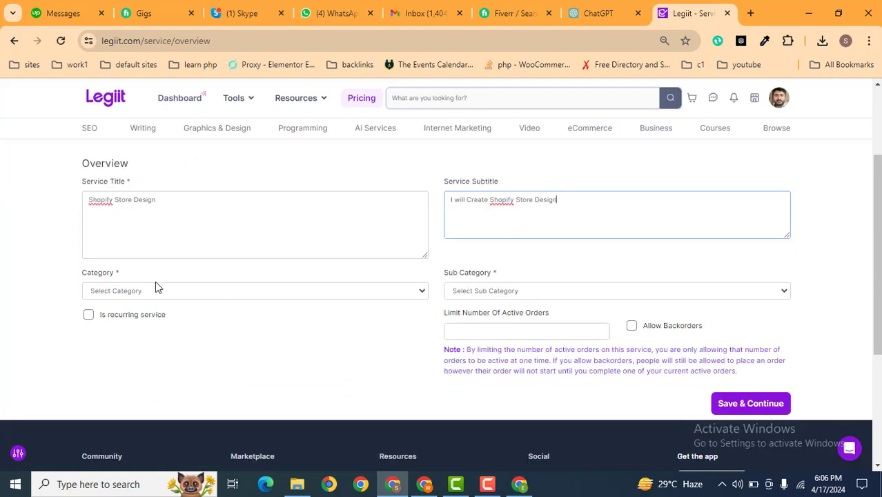
pyautogui.click(156, 288)
pyautogui.click(135, 351)
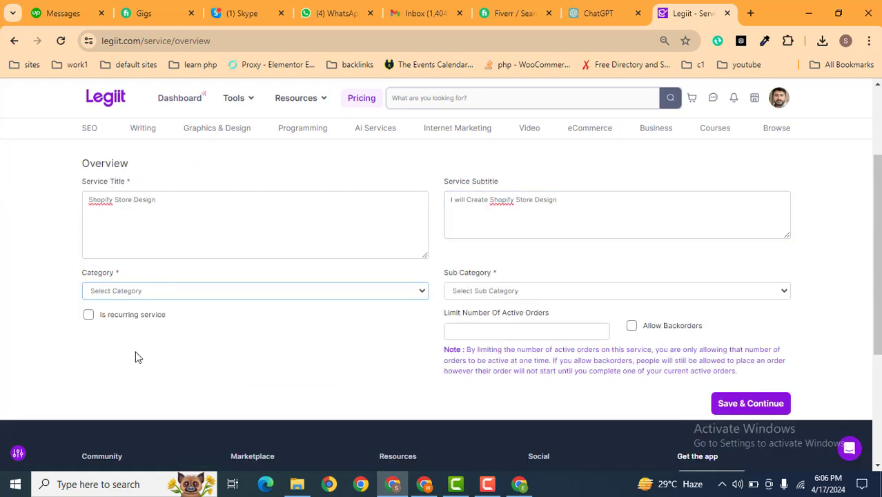
pyautogui.click(498, 293)
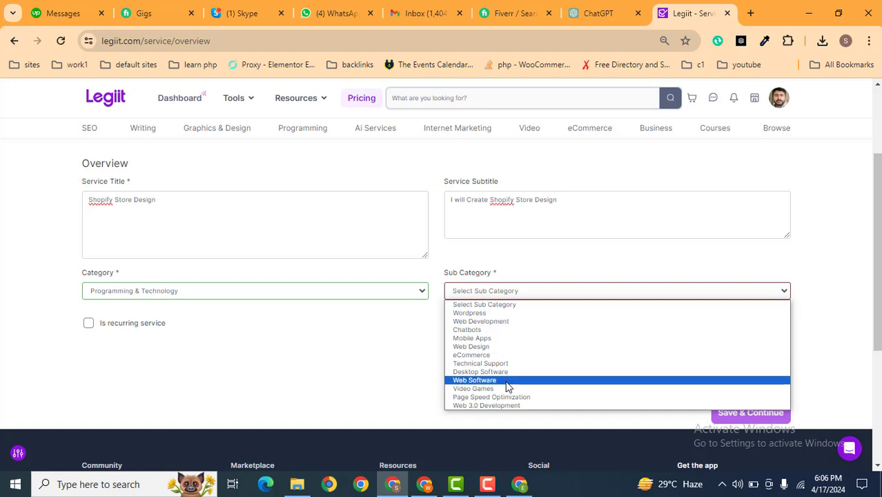
pyautogui.click(500, 322)
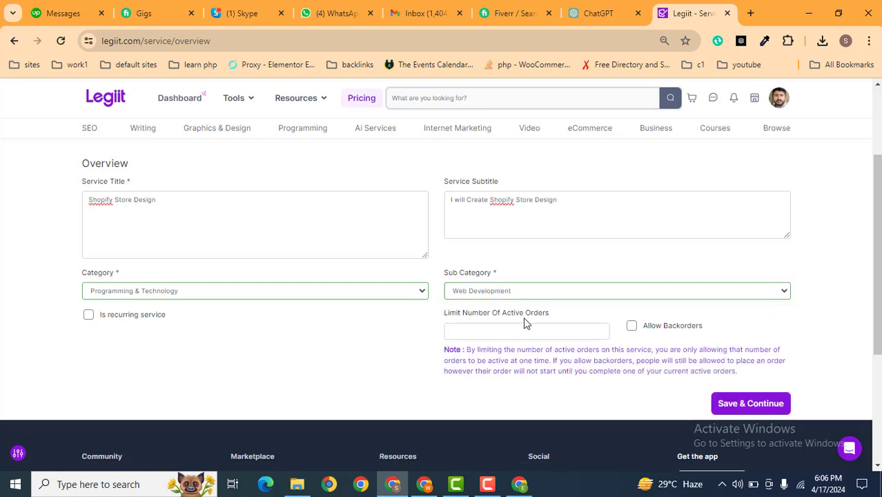
pyautogui.click(741, 403)
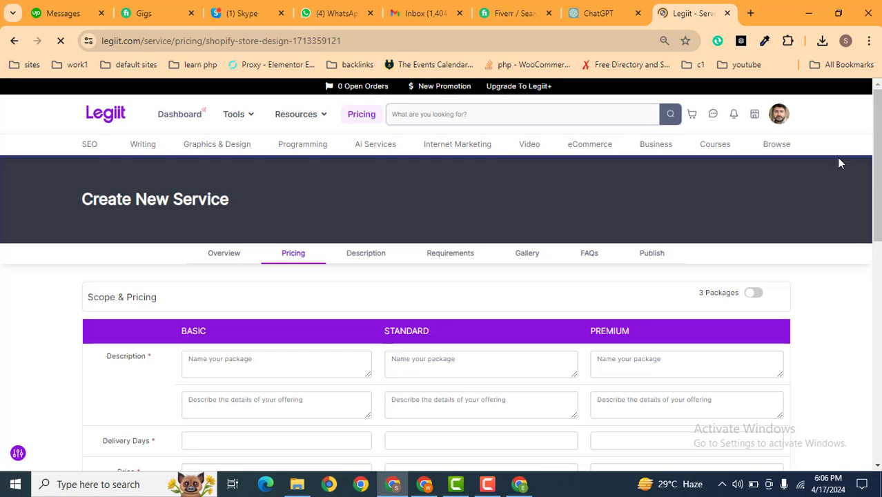
# Step: Keep single-package pricing and name the Basic package 'All in One'
pyautogui.scroll(-3, 413, 193)
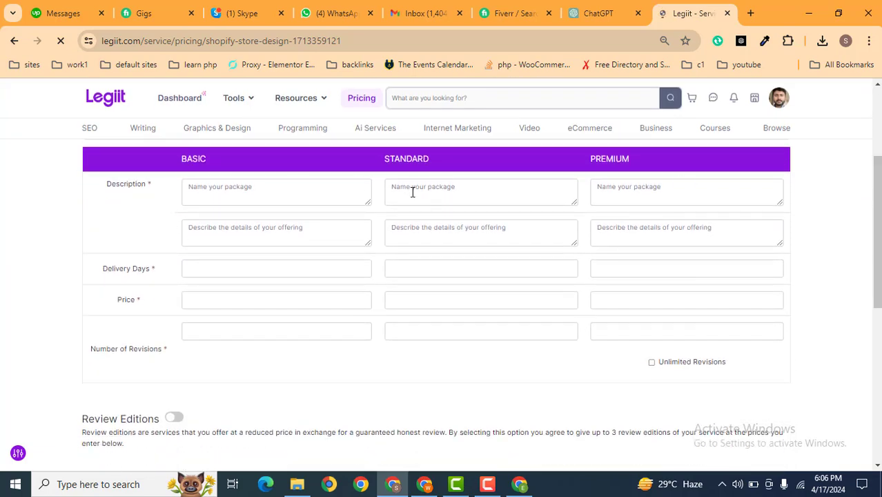
pyautogui.moveTo(876, 200); pyautogui.dragTo(871, 172)
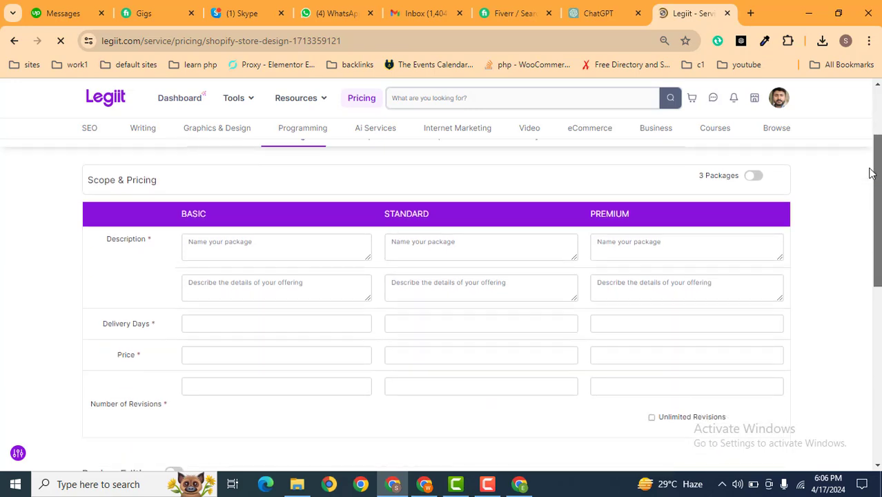
pyautogui.click(752, 178)
pyautogui.click(753, 178)
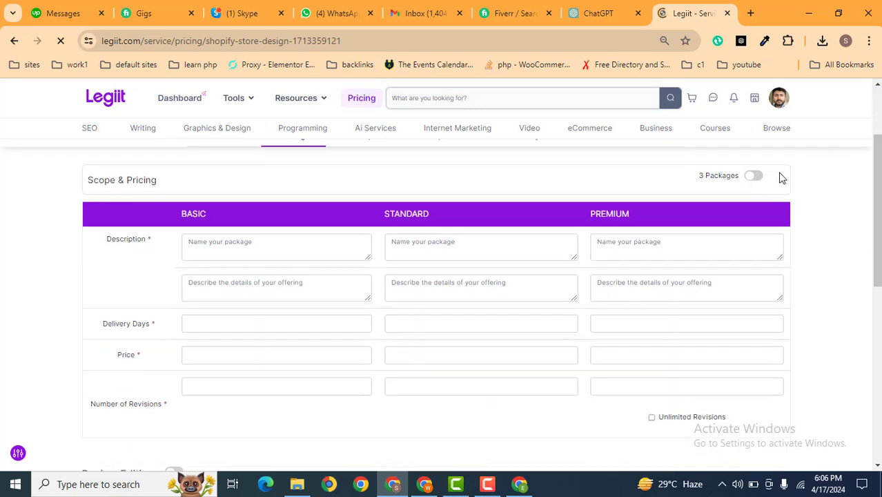
pyautogui.click(231, 248)
pyautogui.press('capslock')
pyautogui.write('A')
pyautogui.press('capslock')
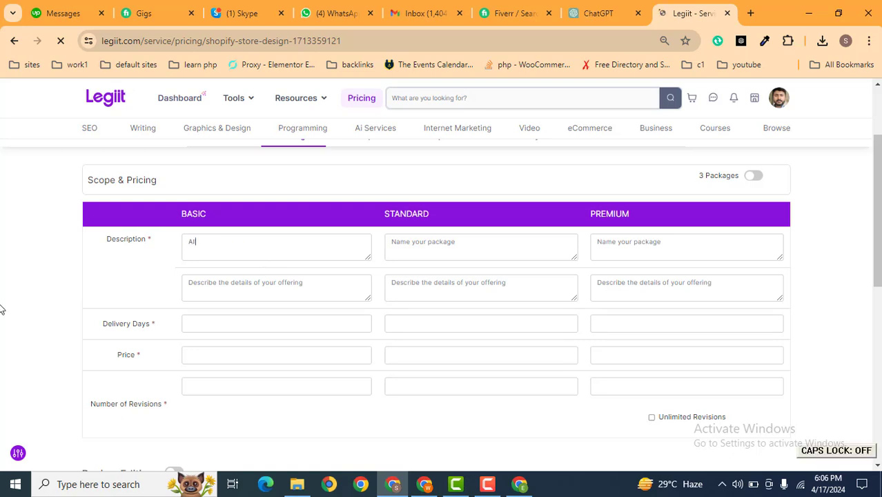
pyautogui.write('ll in')
pyautogui.press('capslock')
pyautogui.write('O')
pyautogui.press('capslock')
pyautogui.write('ne Package')
# Step: Enter the Basic package description beginning 'Complete Shopify Store'
pyautogui.click(264, 291)
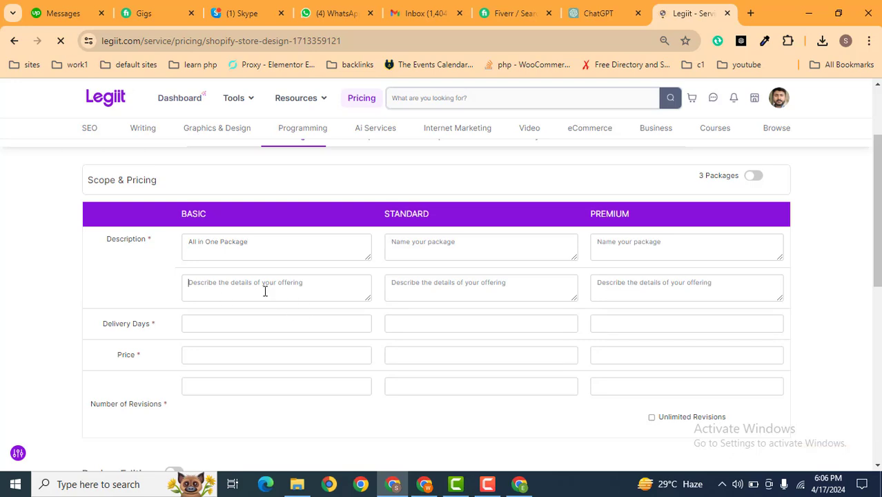
pyautogui.press('capslock')
pyautogui.write('C')
pyautogui.press('capslock')
pyautogui.write('omplete ')
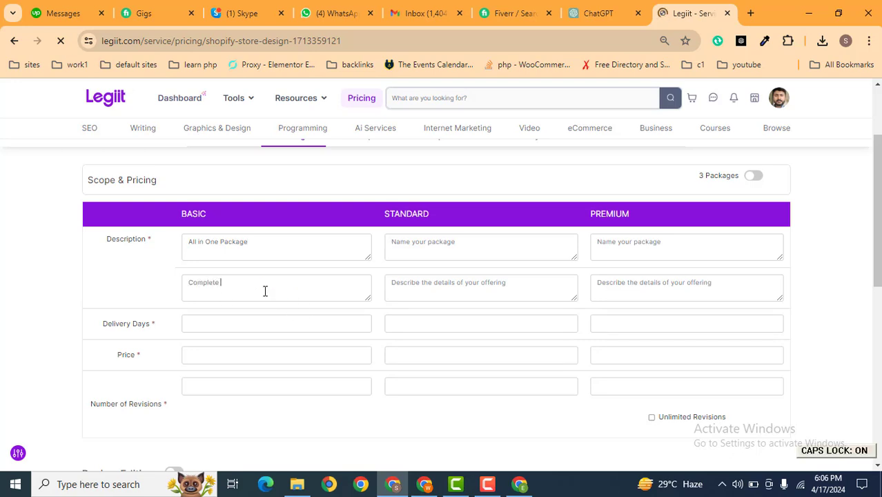
pyautogui.write('S')
pyautogui.press('capslock')
pyautogui.write('hopify')
pyautogui.press('capslock')
pyautogui.write('S')
pyautogui.press('capslock')
pyautogui.write('tore')
pyautogui.press('capslock')
pyautogui.write('Design')
# Step: Set 1-day delivery, price 80 and unlimited revisions, then save the pricing
pyautogui.click(212, 328)
pyautogui.click(266, 375)
pyautogui.click(224, 354)
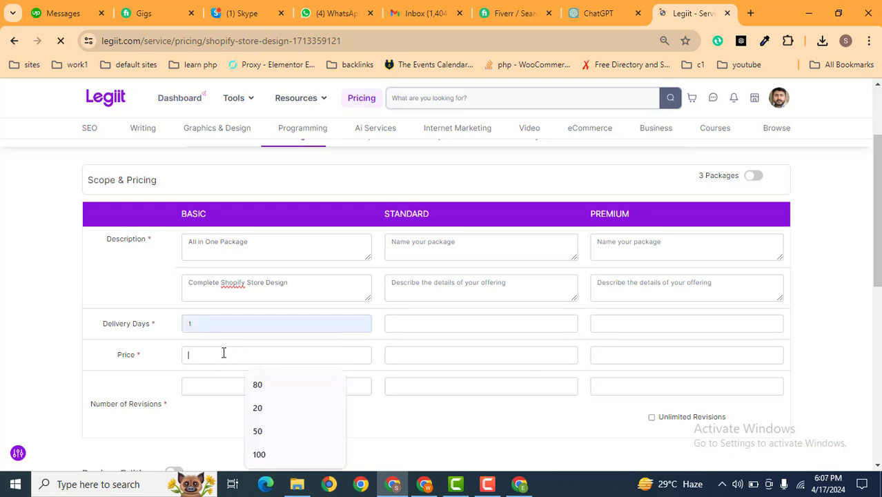
pyautogui.click(267, 383)
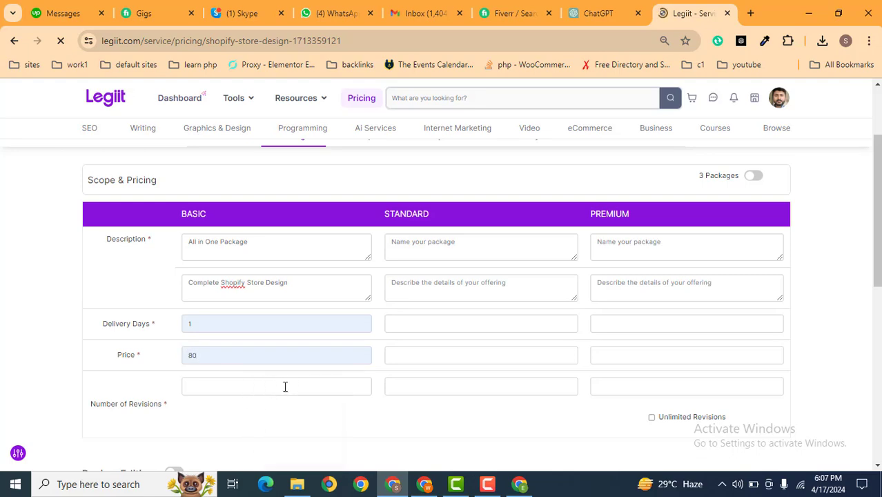
pyautogui.click(284, 386)
pyautogui.scroll(-2, 339, 362)
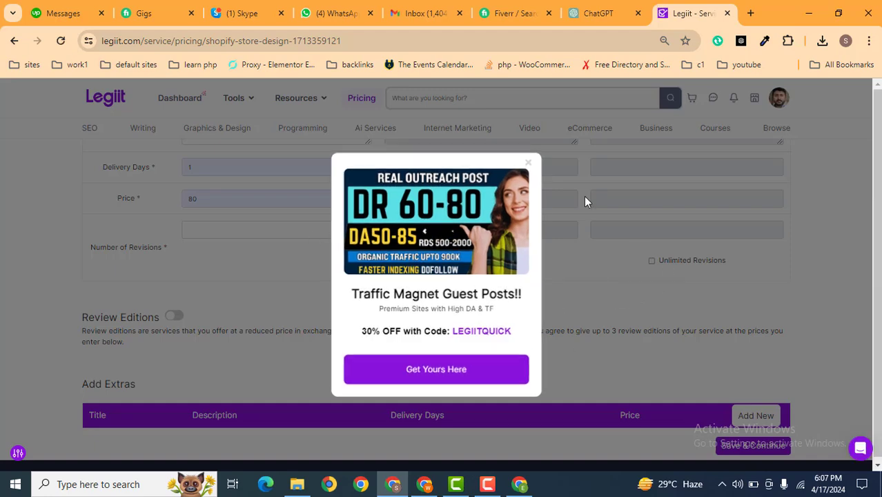
pyautogui.click(529, 164)
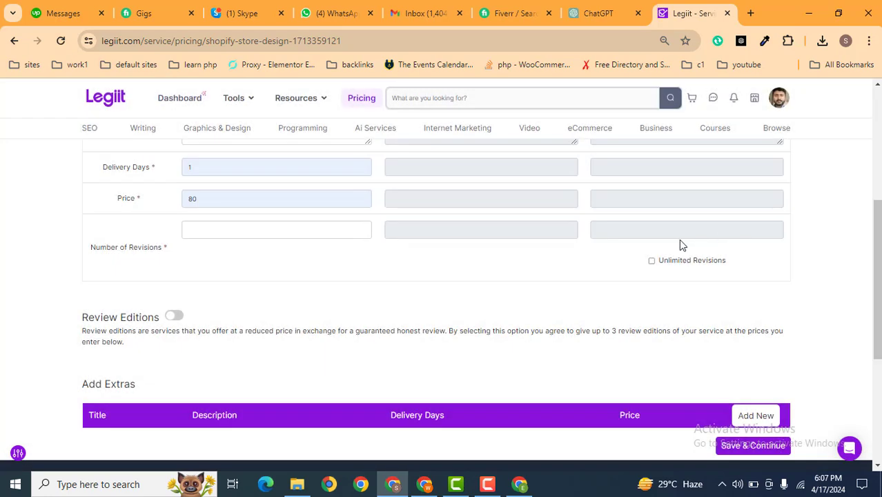
pyautogui.click(652, 261)
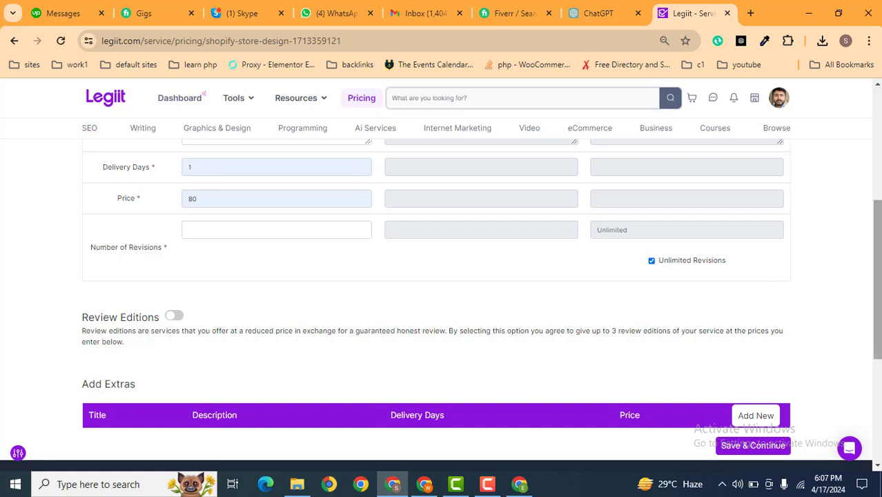
pyautogui.moveTo(875, 279); pyautogui.dragTo(874, 330)
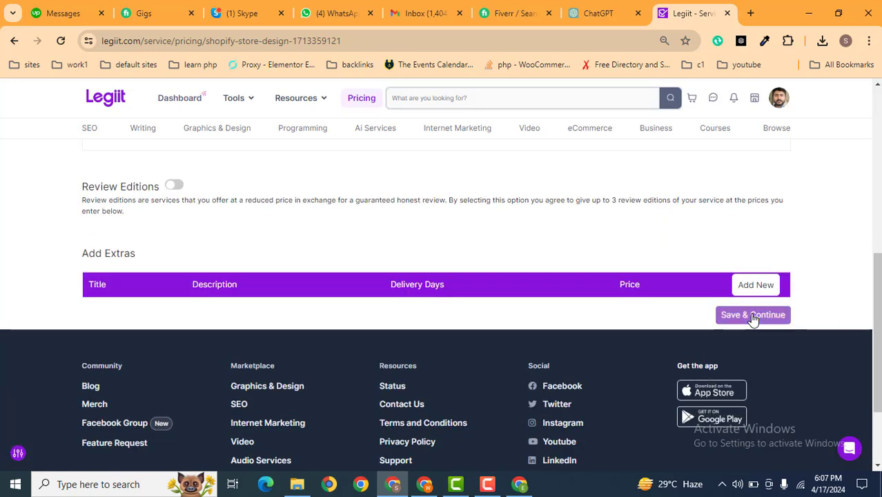
pyautogui.click(753, 316)
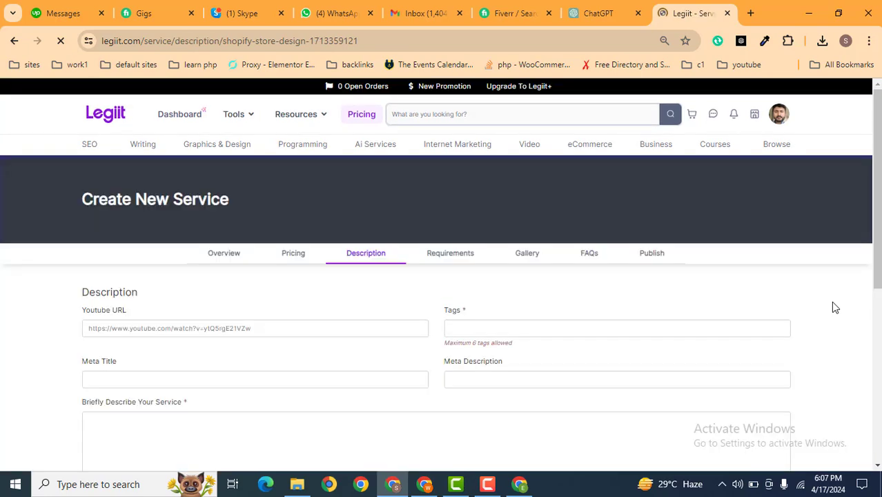
# Step: Add the tag 'shopify website' to the service's Description step
pyautogui.scroll(-2, 621, 207)
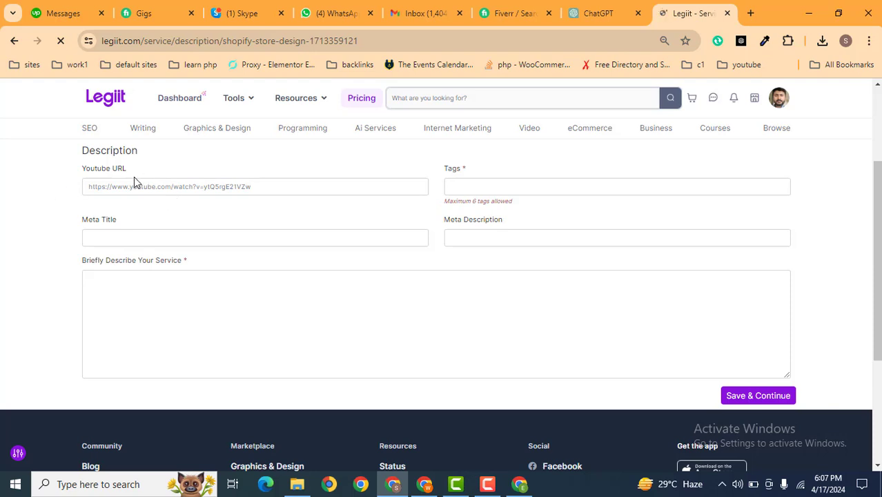
pyautogui.click(488, 189)
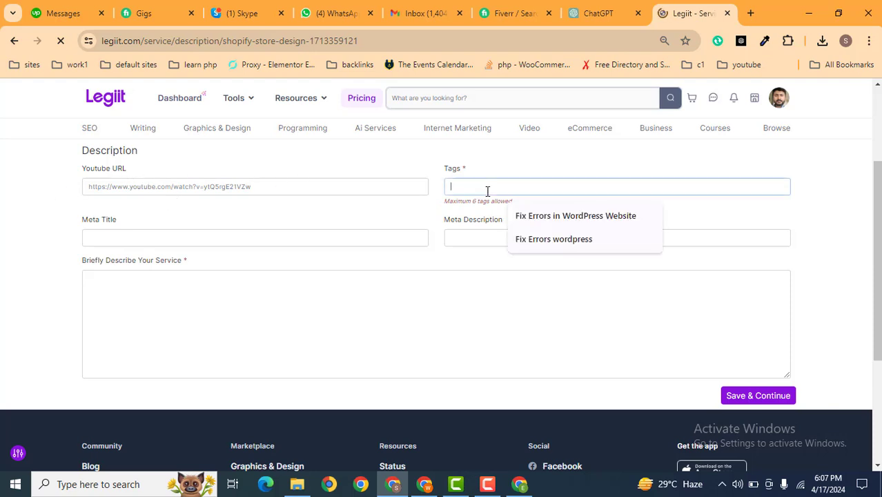
pyautogui.write('shop')
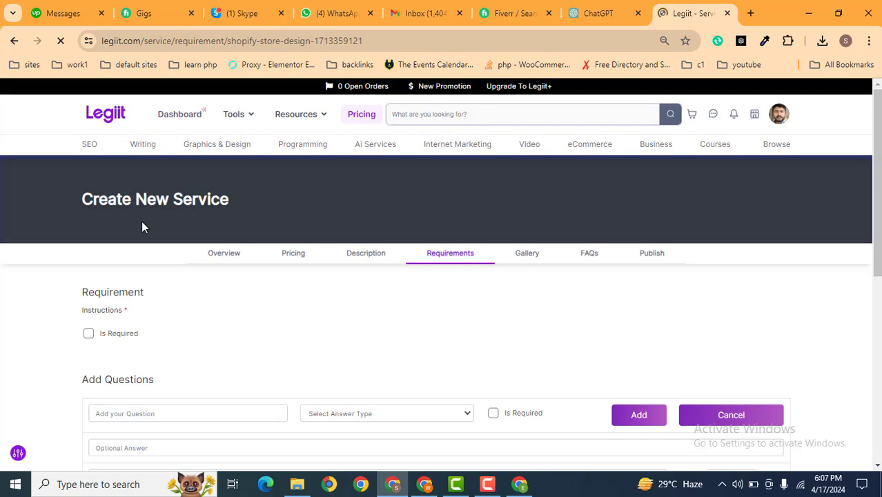
# Step: Scroll through the Requirements form, leaving it with no questions added
pyautogui.moveTo(877, 162); pyautogui.dragTo(876, 214)
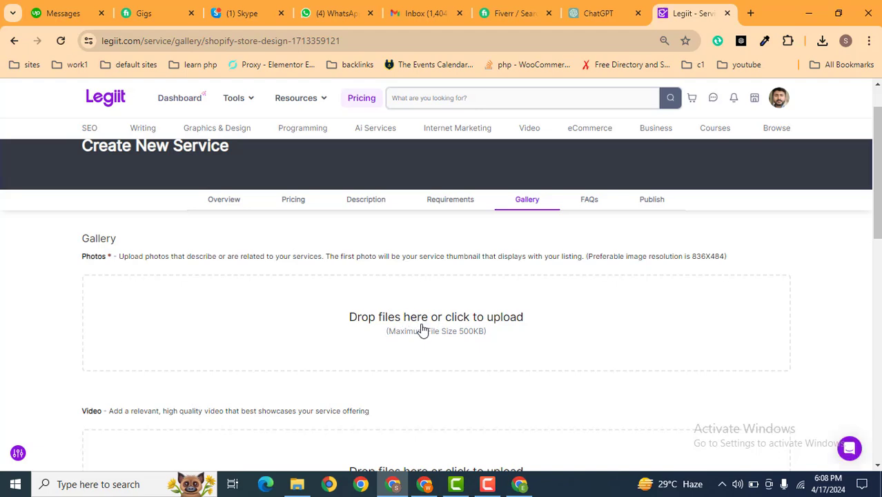
# Step: Upload image file 1 from D:\Shopify as the service's cover photo
pyautogui.click(418, 321)
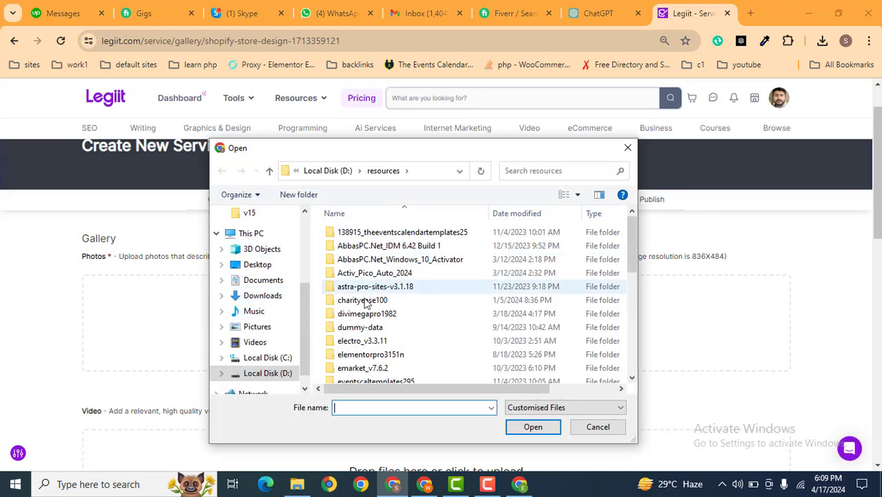
pyautogui.click(256, 373)
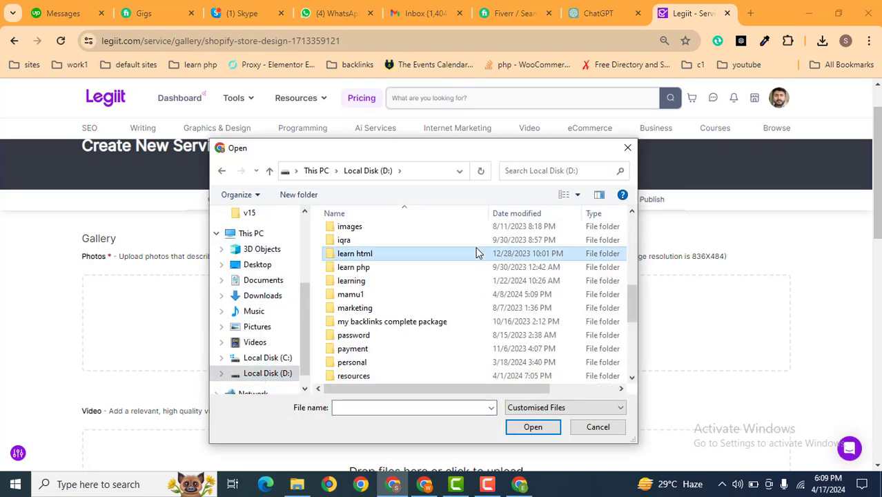
pyautogui.press('s')
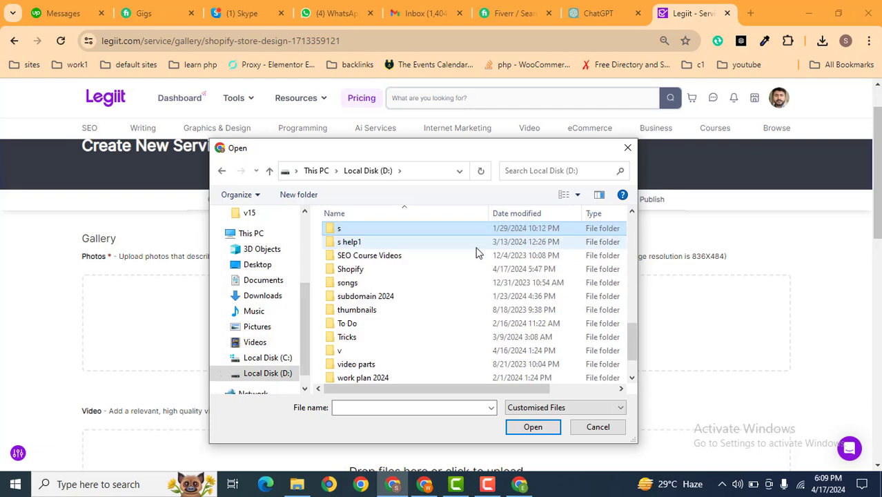
pyautogui.press('s')
pyautogui.press('h')
pyautogui.press('Return')
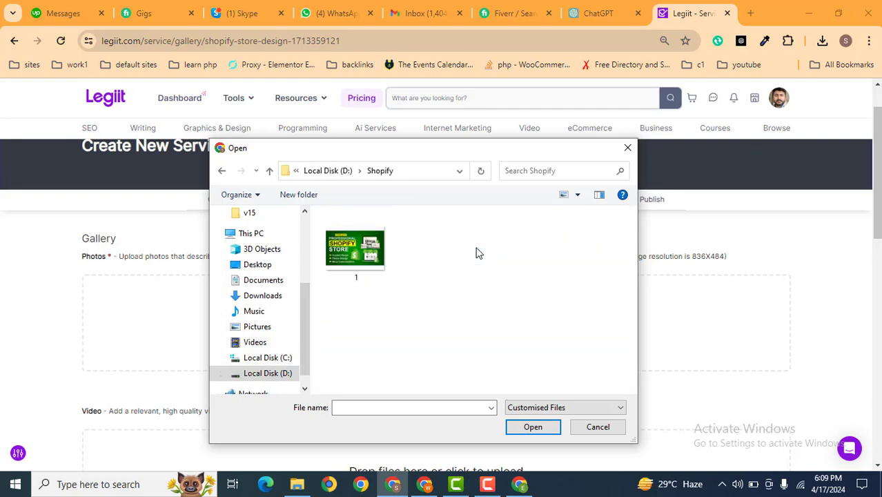
pyautogui.press('Down')
pyautogui.press('Return')
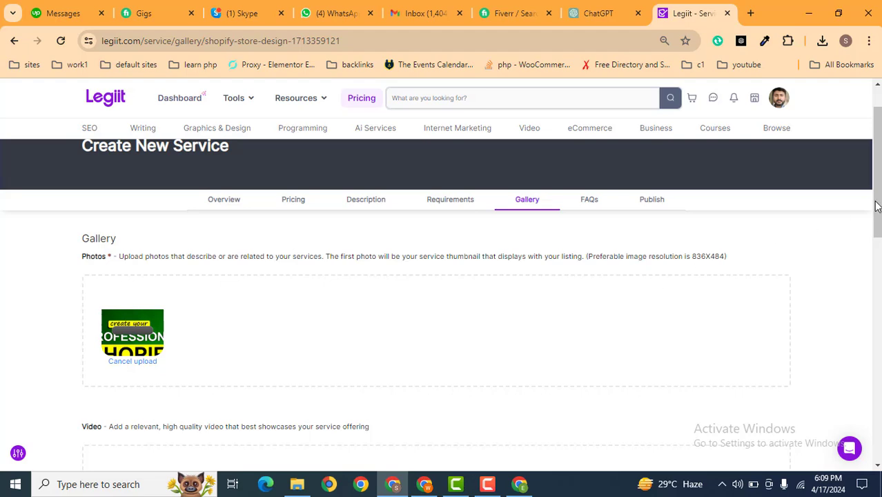
pyautogui.scroll(-1, 630, 288)
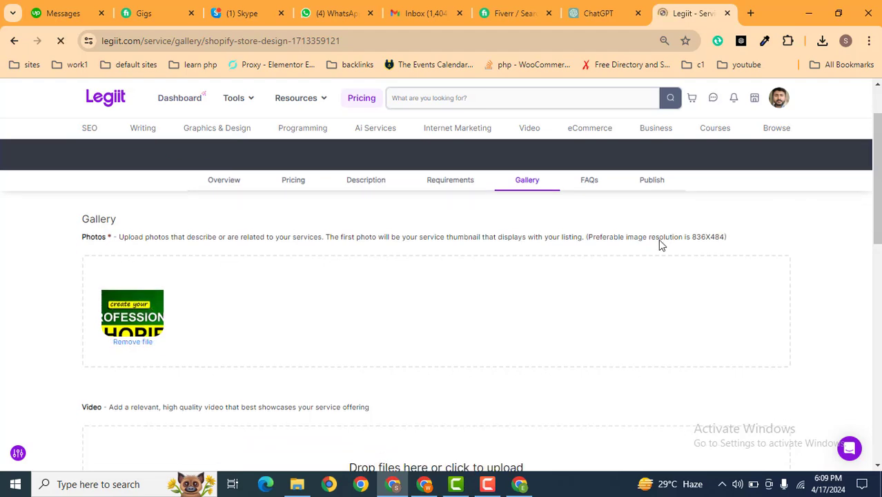
pyautogui.moveTo(675, 238); pyautogui.dragTo(746, 229)
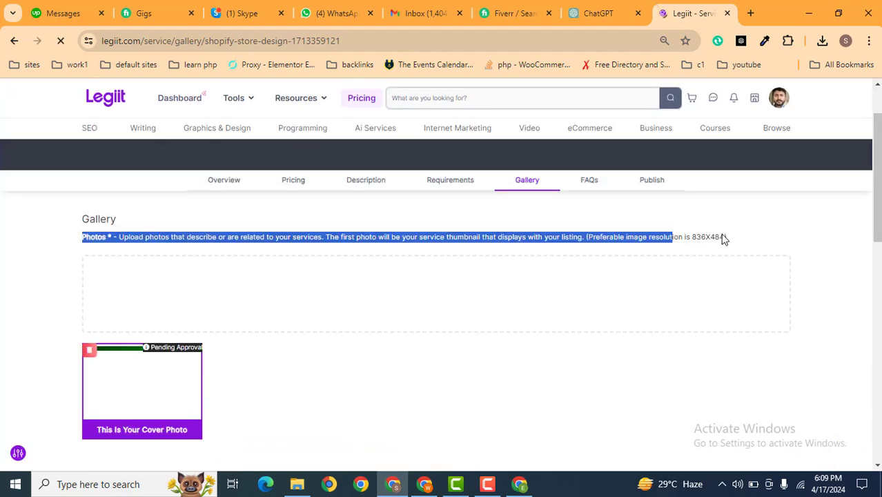
pyautogui.click(723, 238)
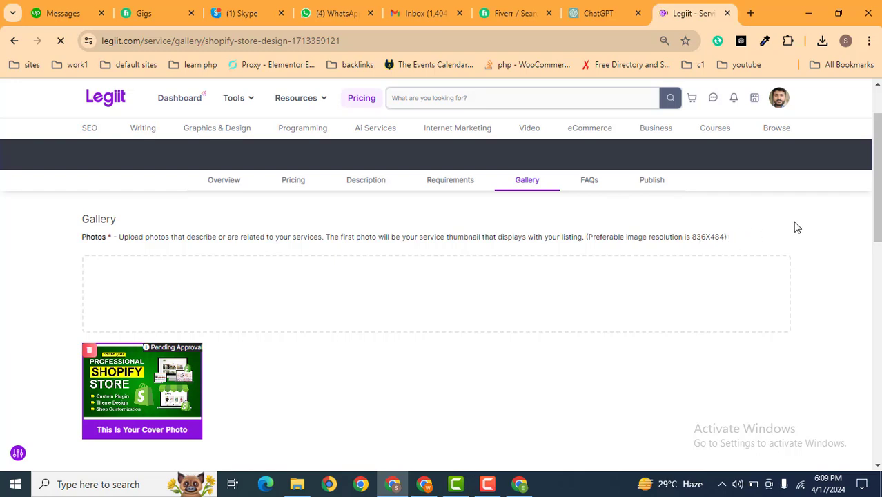
# Step: Save the Gallery step to submit Shopify Store Design ($80, 1-day delivery) for admin approval
pyautogui.moveTo(877, 181); pyautogui.dragTo(879, 343)
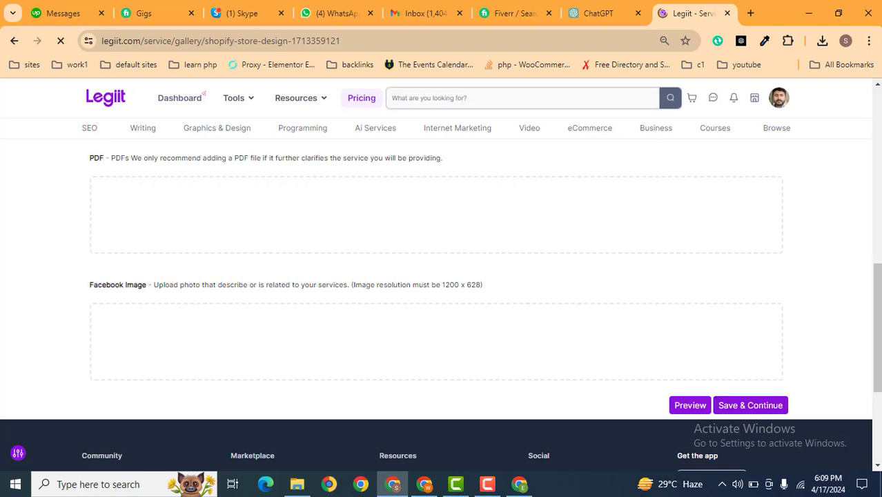
pyautogui.moveTo(874, 317); pyautogui.dragTo(877, 341)
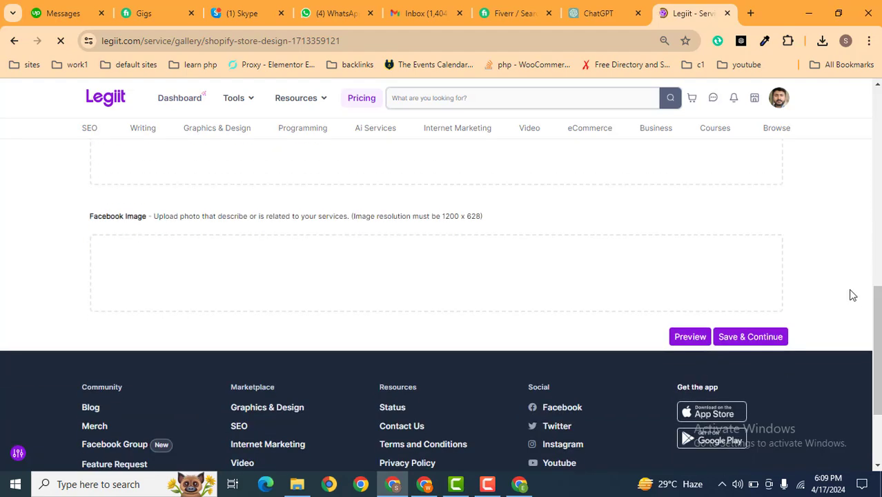
pyautogui.click(752, 337)
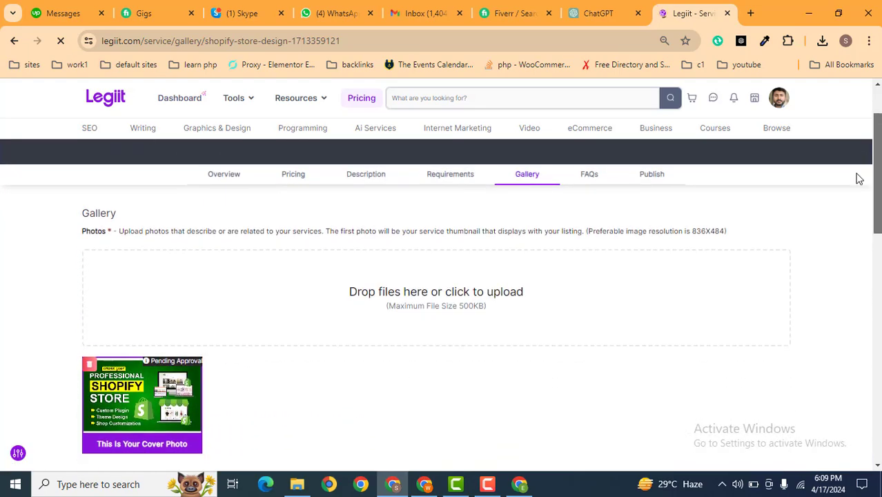
pyautogui.scroll(-10, 759, 248)
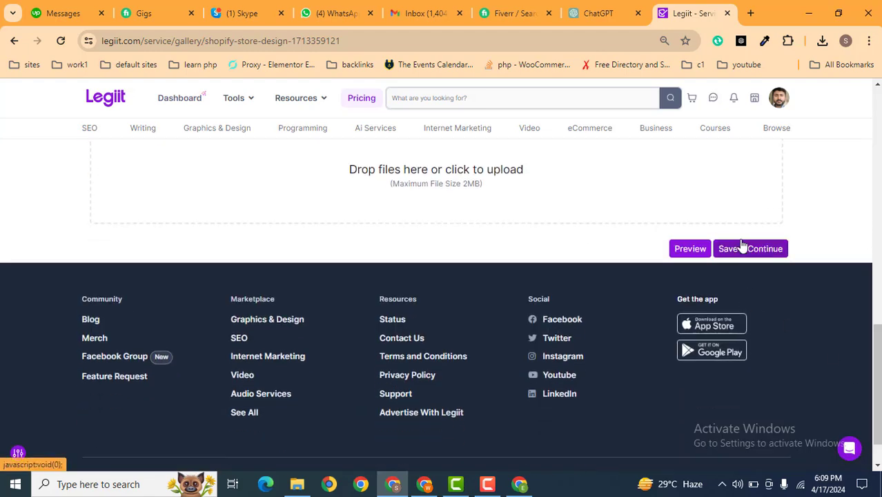
pyautogui.click(754, 249)
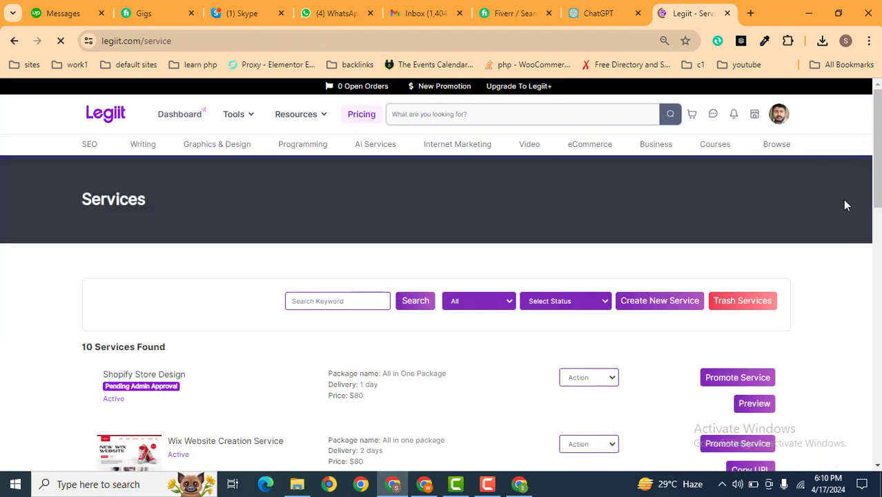
pyautogui.scroll(-2, 483, 276)
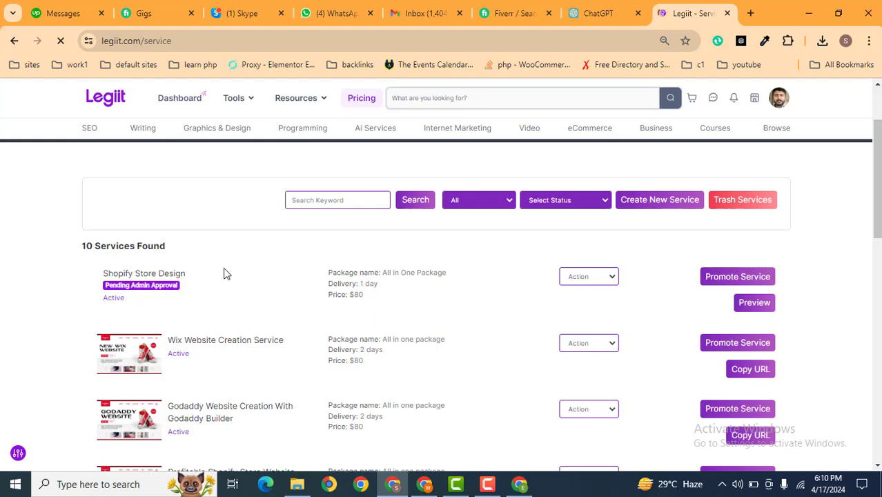
pyautogui.scroll(2, 839, 224)
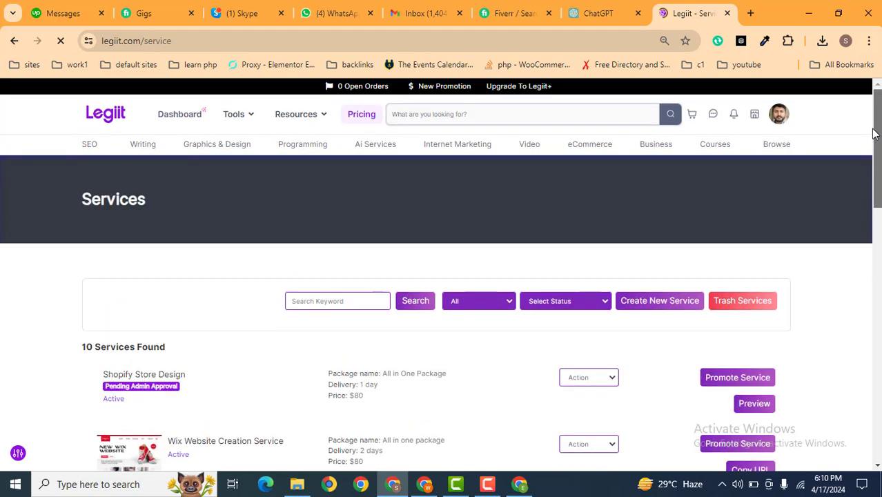